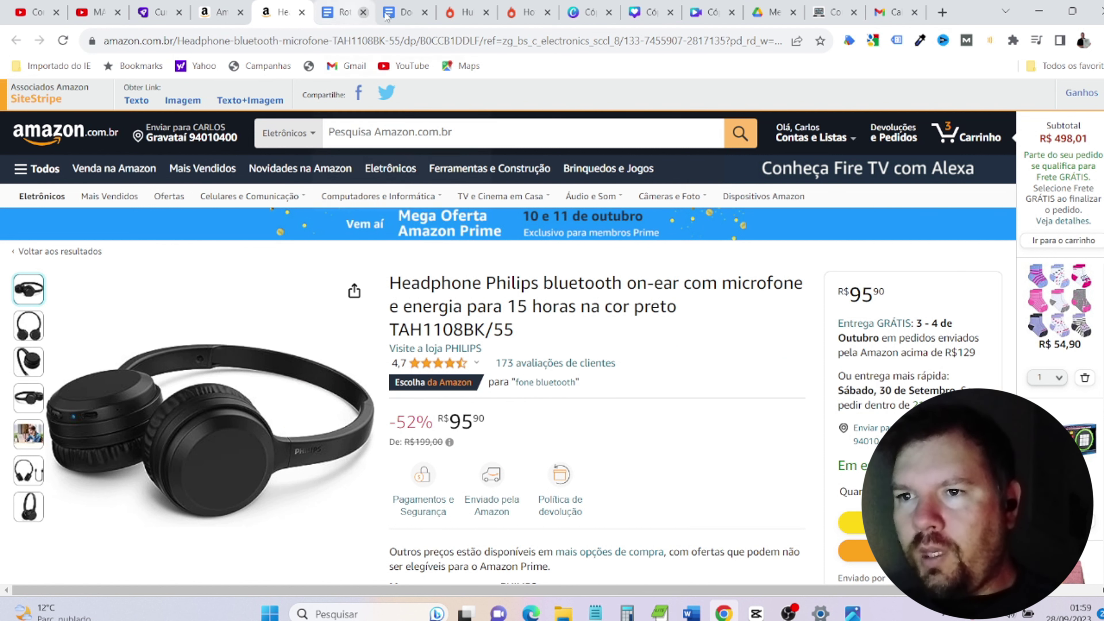
Step: Open the physical-product review script in Google Docs and look over its opening paragraphs and colour legend
left_click(339, 18)
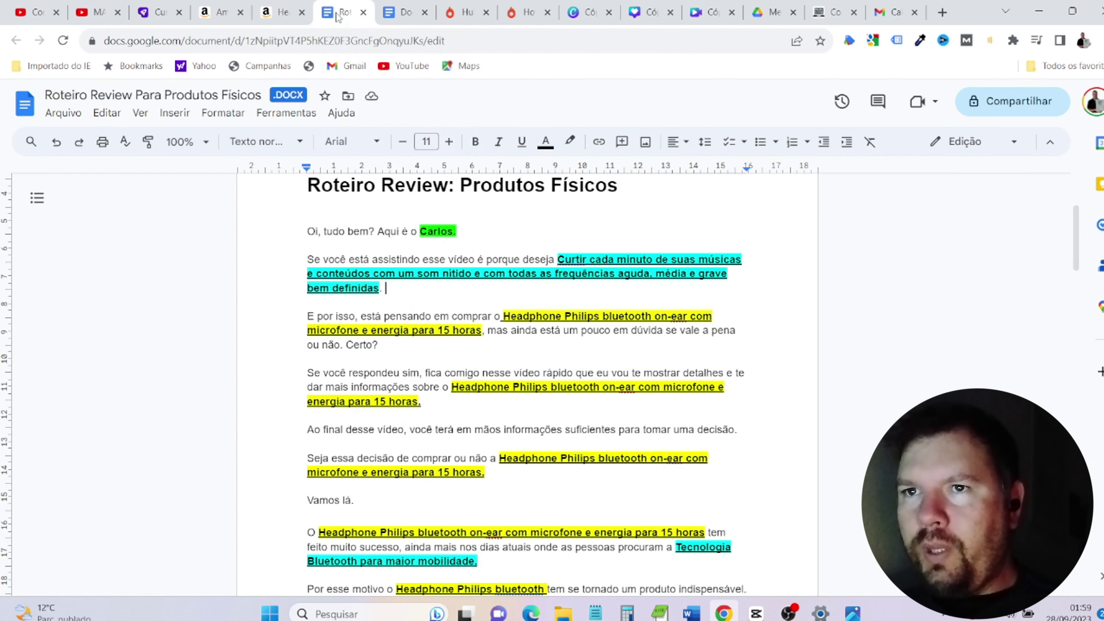
mouse_move(1083, 239)
left_mouse_down()
mouse_move(1078, 355)
mouse_move(1066, 202)
mouse_move(1080, 217)
mouse_move(1080, 449)
mouse_move(1087, 208)
mouse_move(1076, 199)
mouse_move(1084, 228)
left_mouse_up()
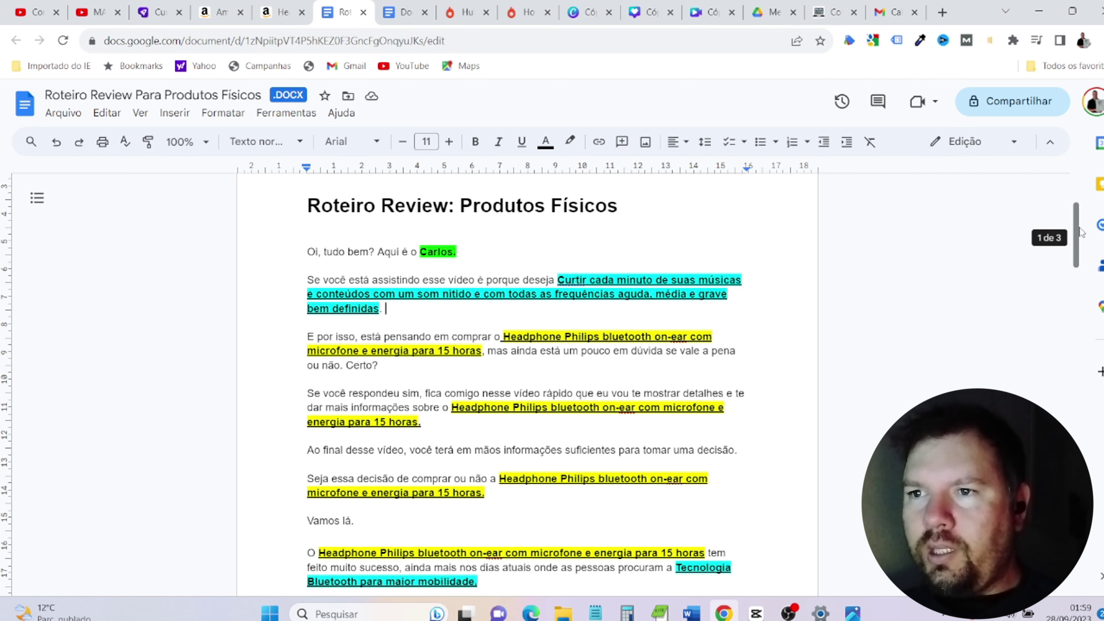
left_click_drag(1081, 231, 1074, 198)
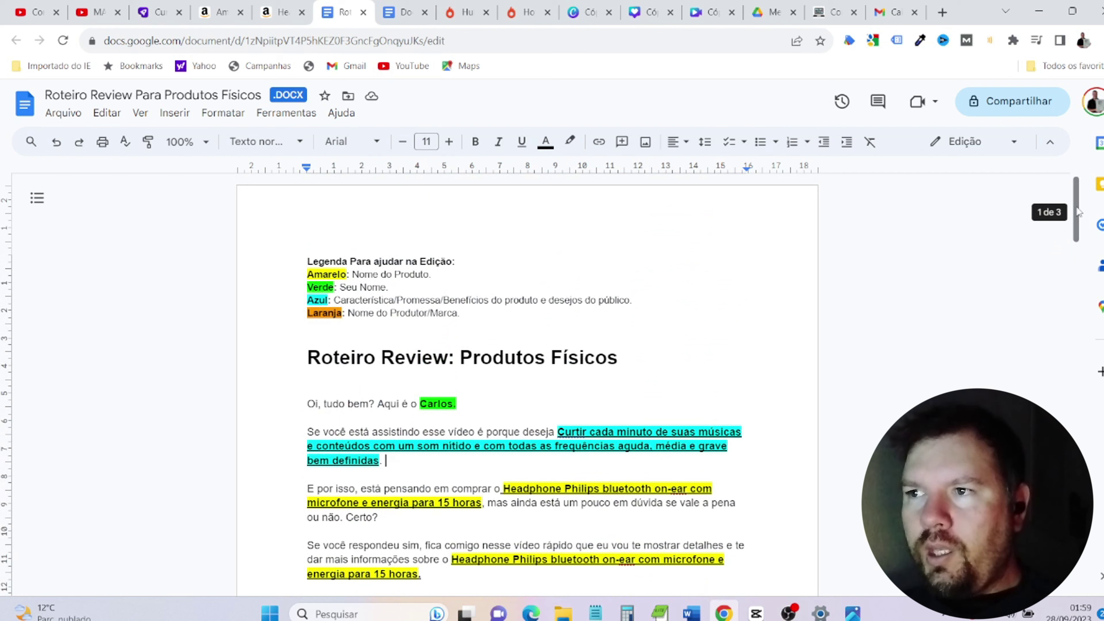
Step: Switch to CapCut, place the news layout green-screen clip at the start of the timeline, and preview its opening
left_click(756, 614)
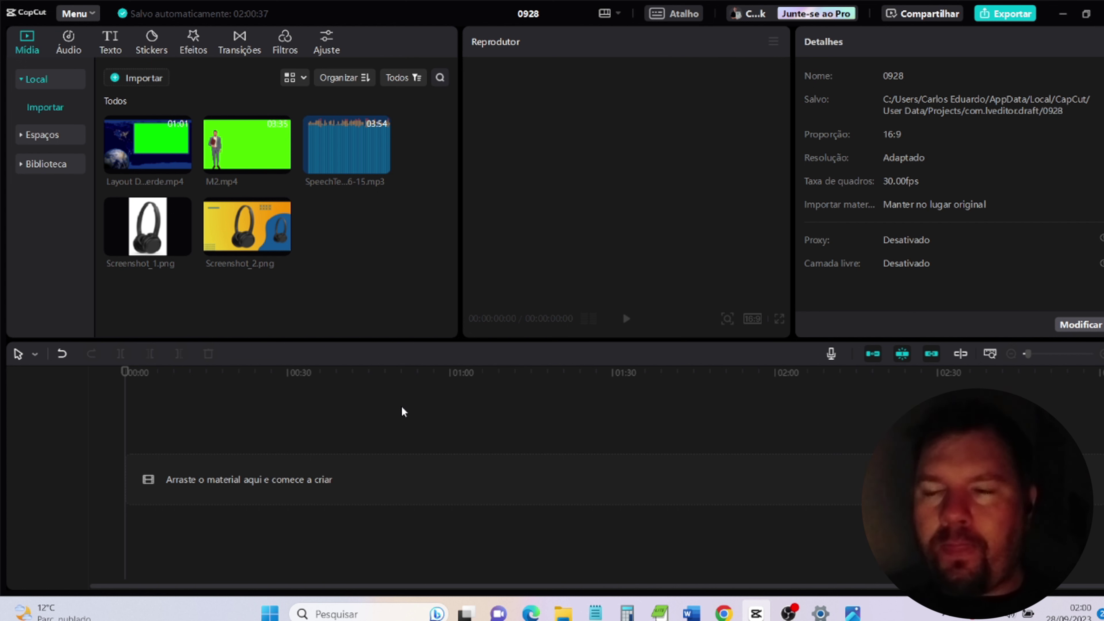
left_click_drag(145, 127, 139, 486)
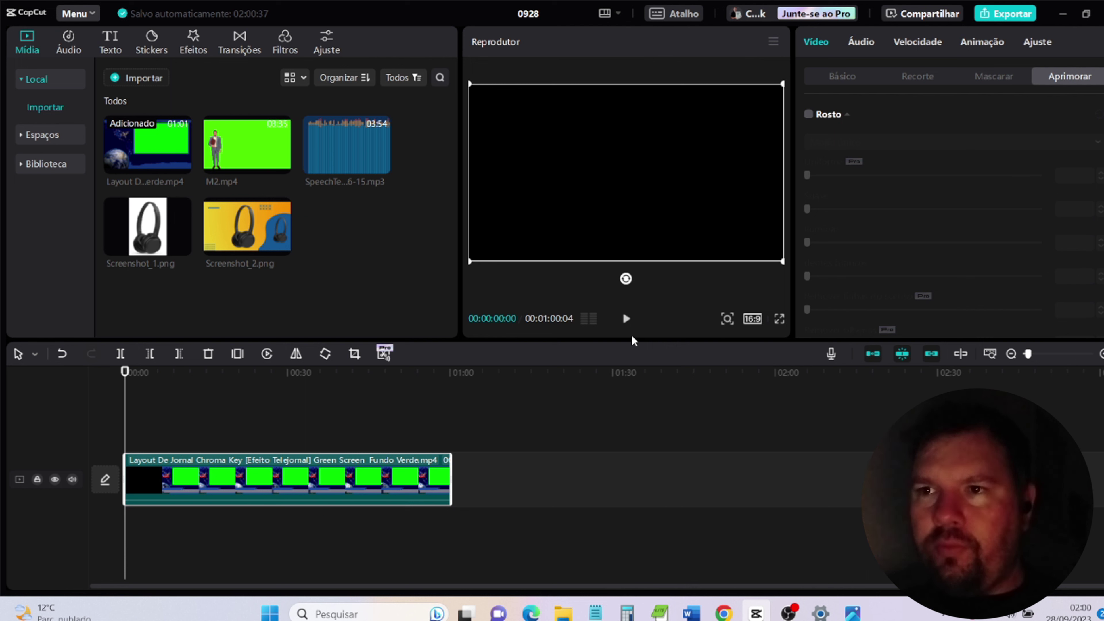
left_click(626, 318)
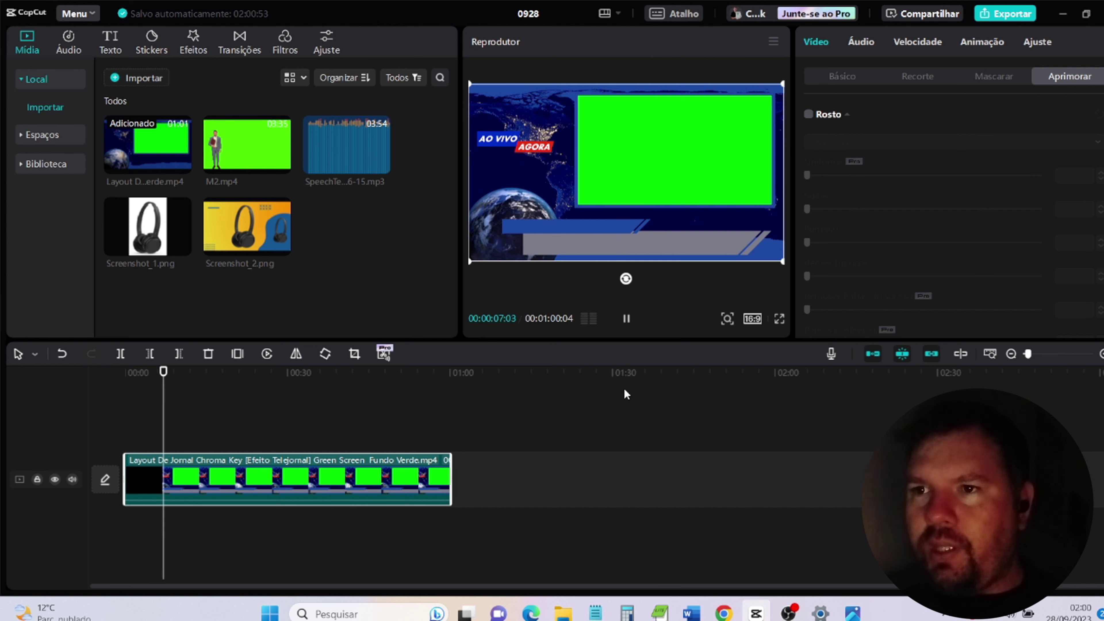
mouse_move(229, 162)
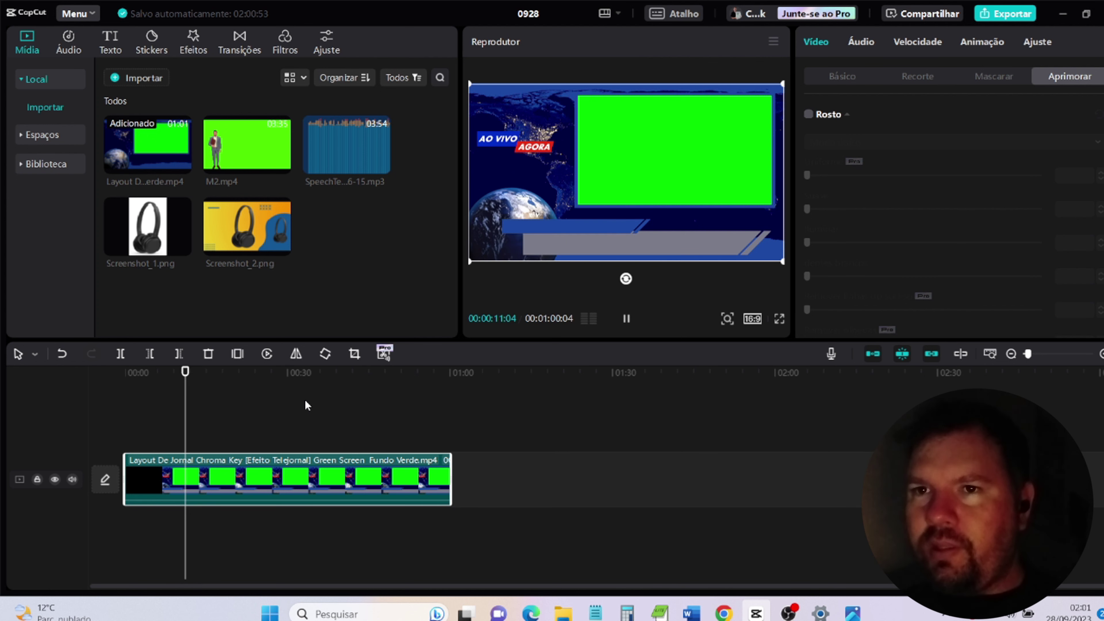
left_click_drag(153, 375, 93, 383)
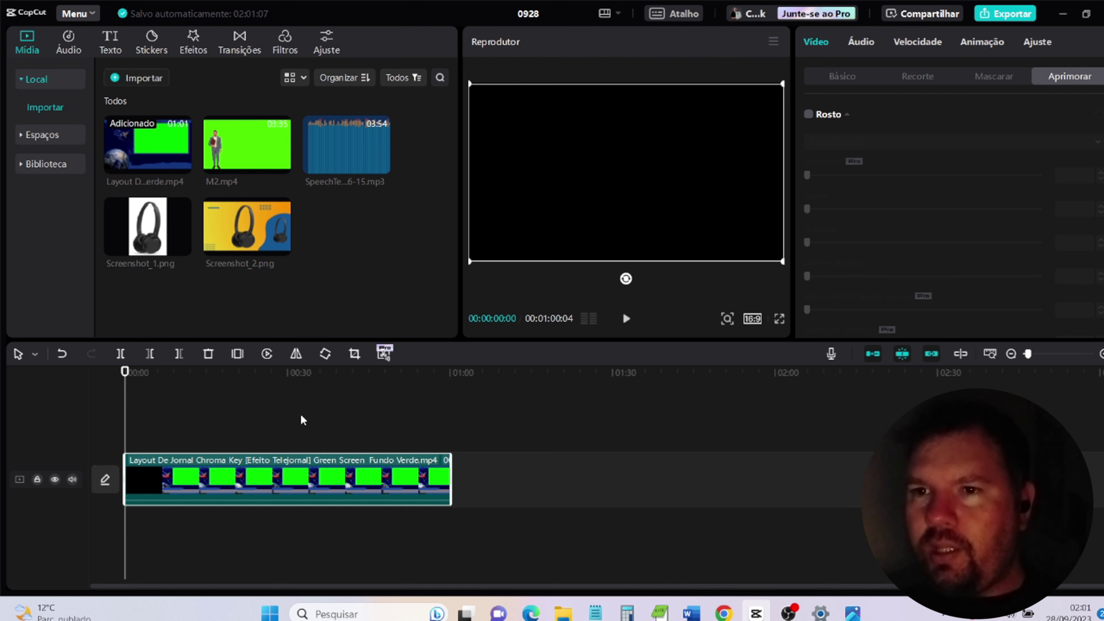
left_click(626, 318)
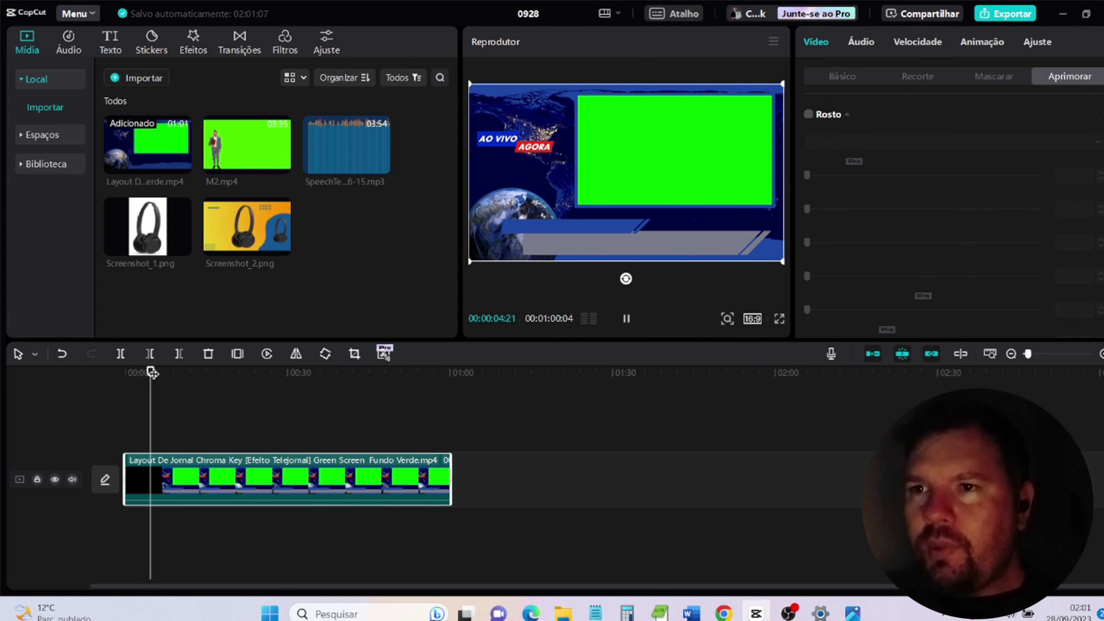
left_click(108, 380)
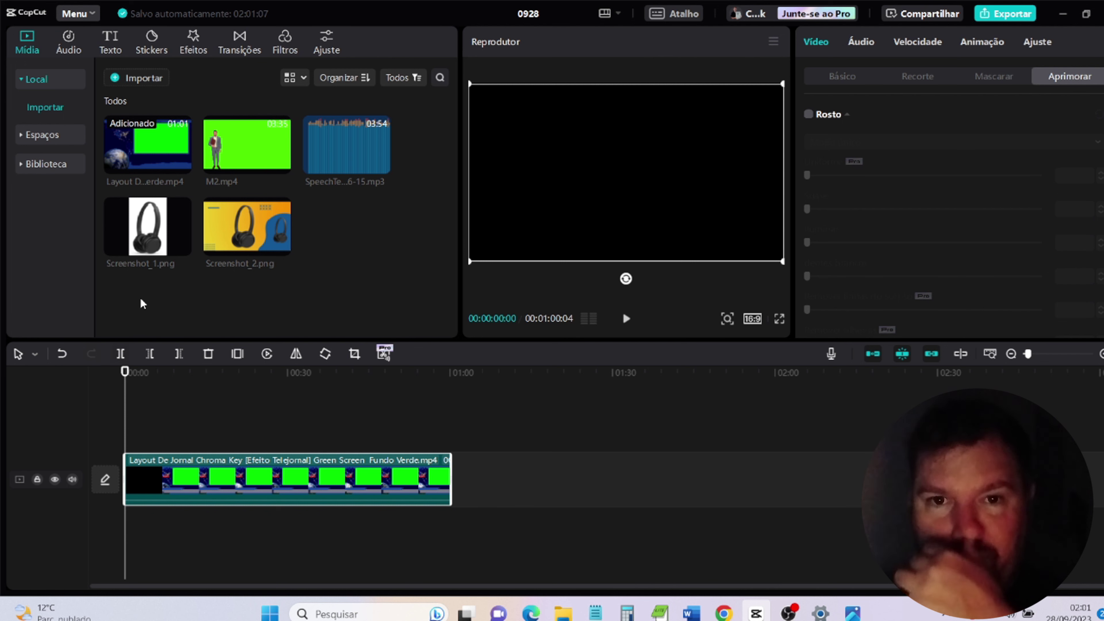
Step: Add the M2.mp4 presenter clip on a track above the news layout clip, starting at the beginning
mouse_move(262, 146)
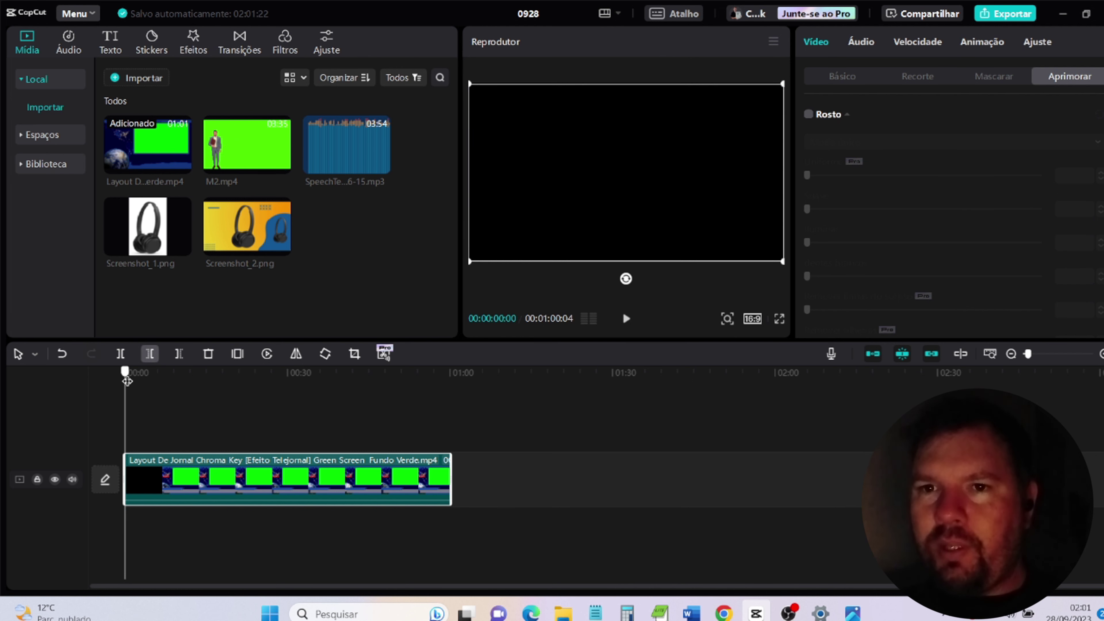
mouse_move(252, 170)
left_click_drag(252, 170, 130, 430)
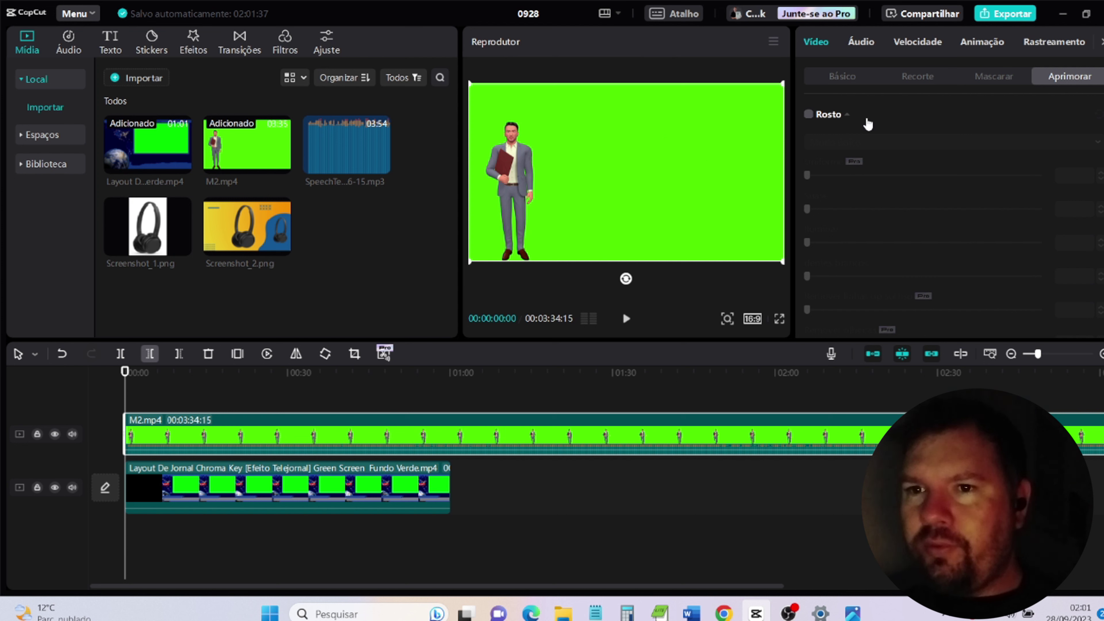
Step: Apply a chroma key to the presenter clip, sampling its green background, with strength 63 and shadow 64, and briefly play the result
left_click(925, 80)
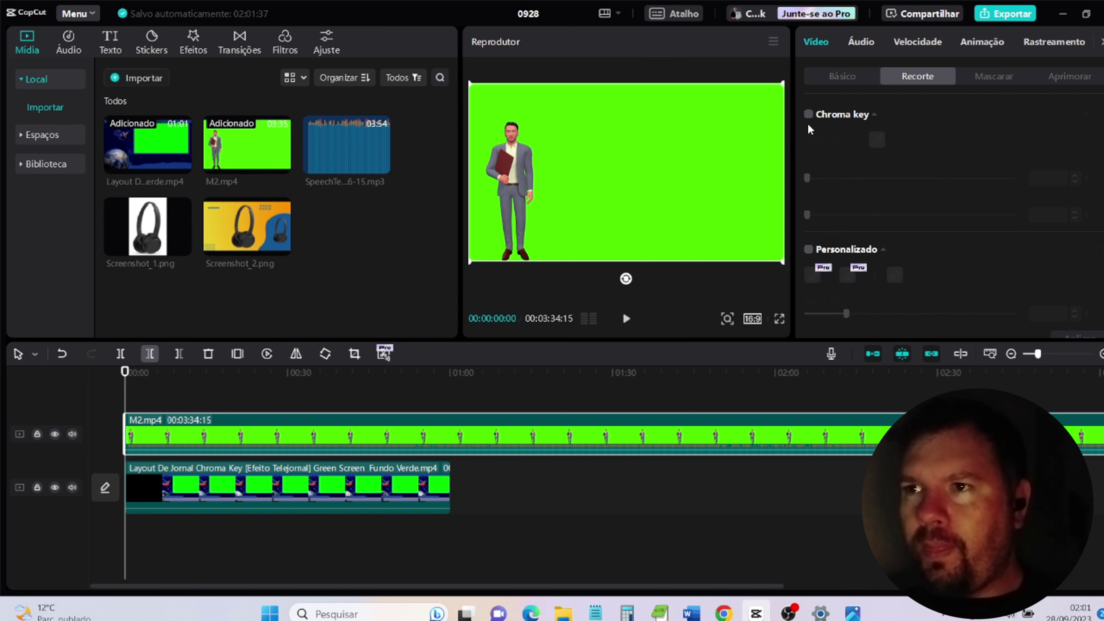
left_click(809, 115)
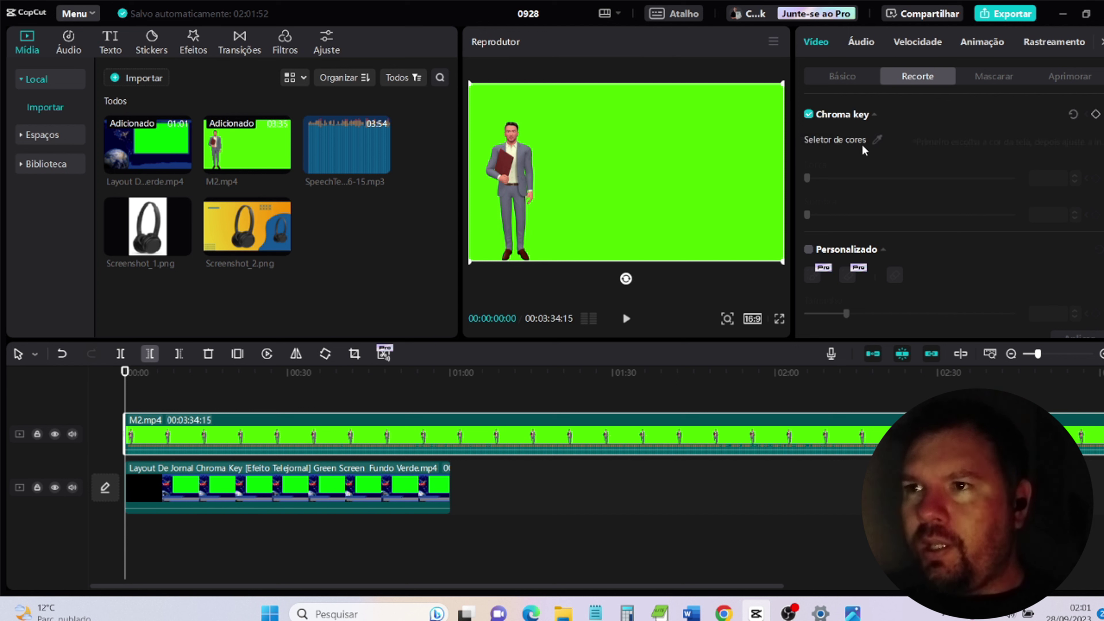
left_click(878, 140)
left_click(636, 162)
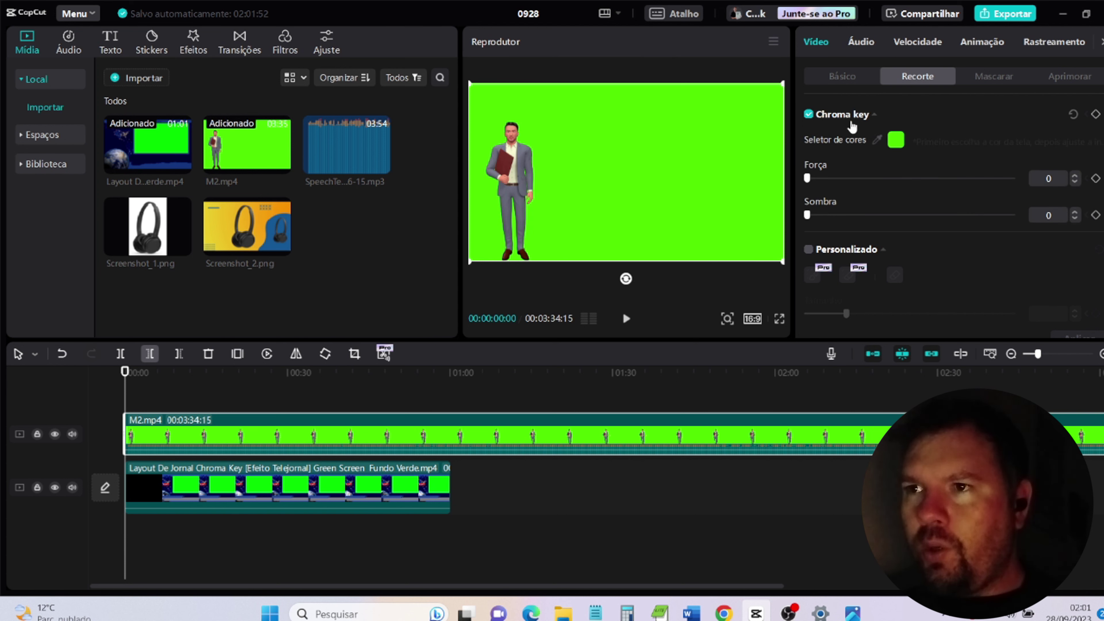
left_click_drag(808, 179, 937, 179)
left_click_drag(808, 214, 939, 220)
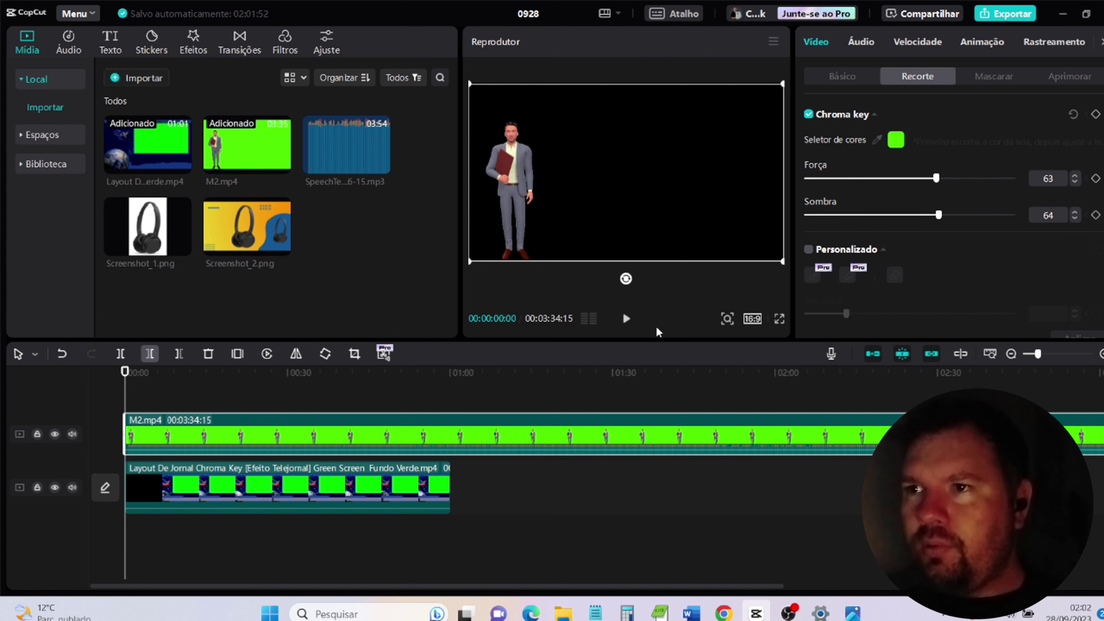
left_click(626, 320)
left_click(627, 320)
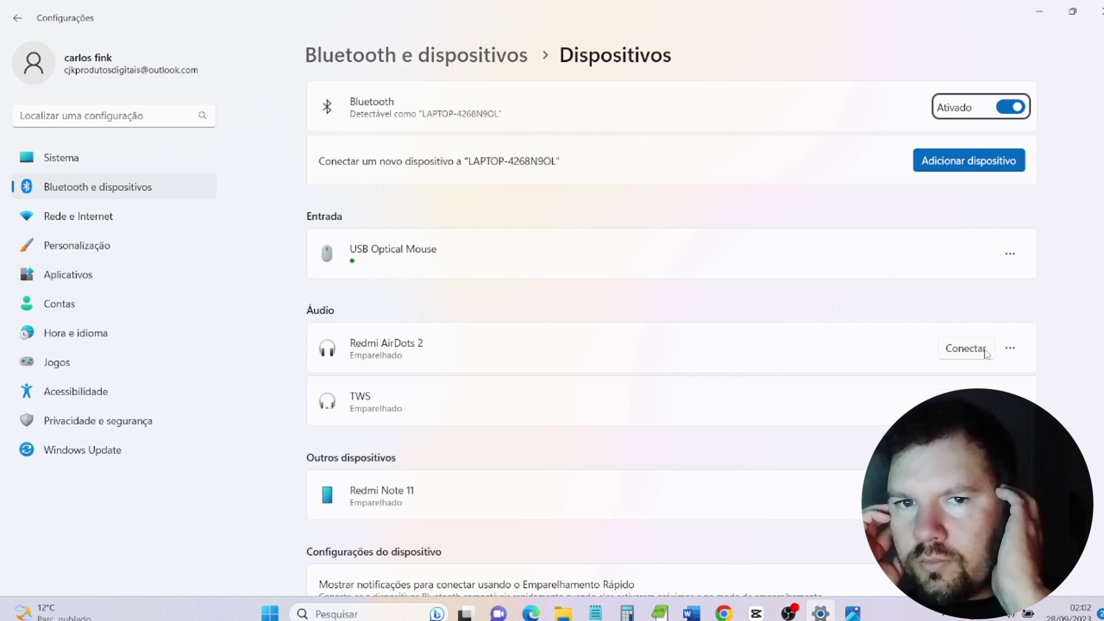
Step: Connect the Redmi AirDots 2 in the Windows Bluetooth device settings and return to CapCut
left_click(960, 349)
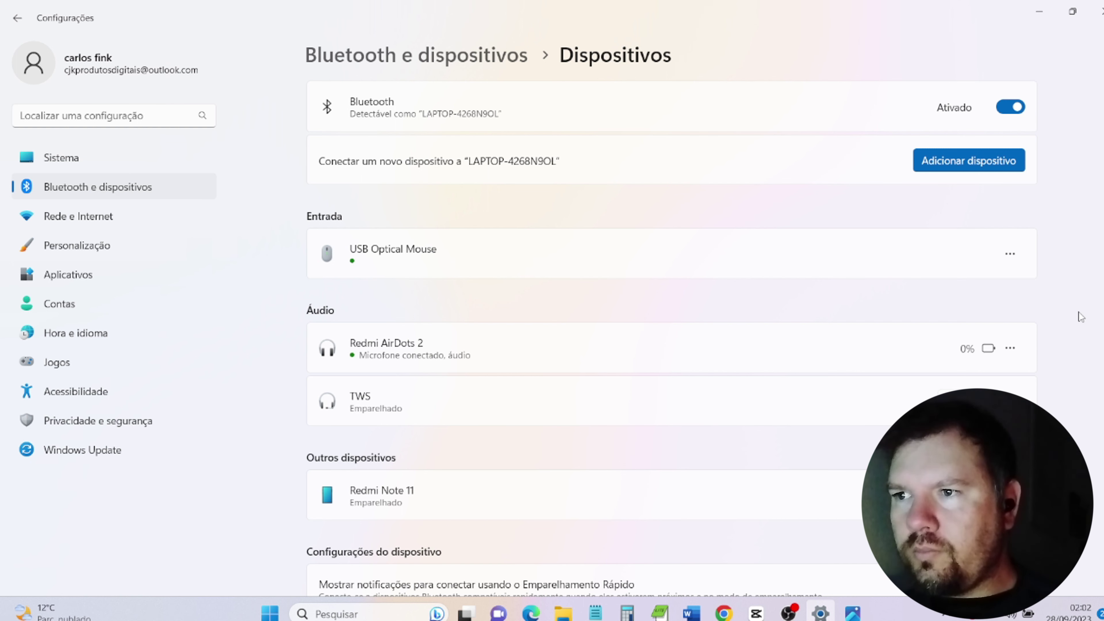
mouse_move(785, 614)
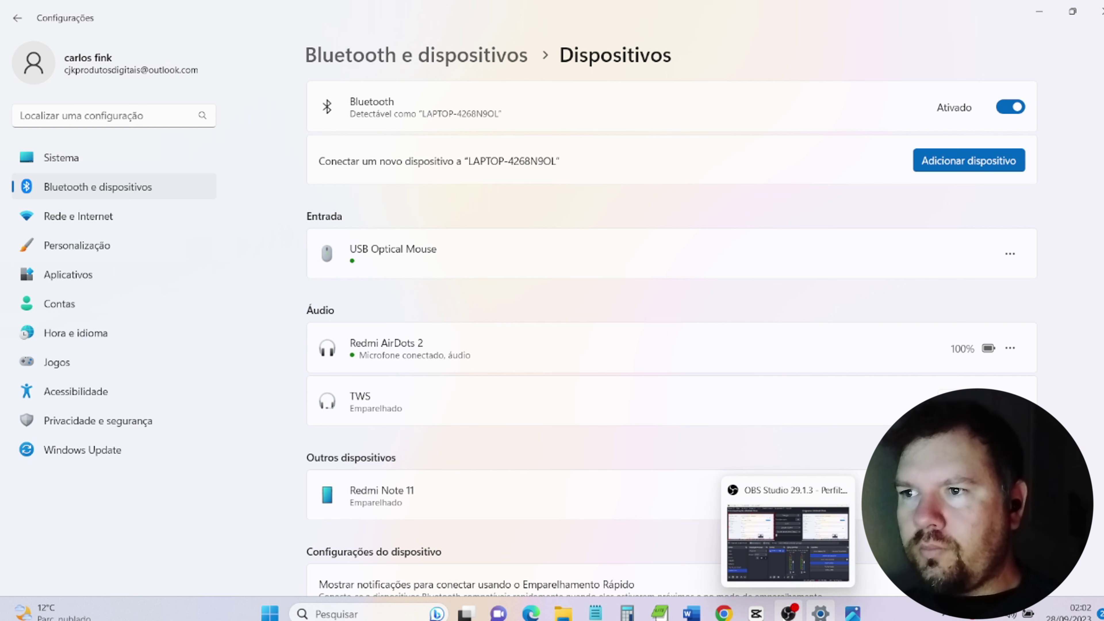
left_click(757, 613)
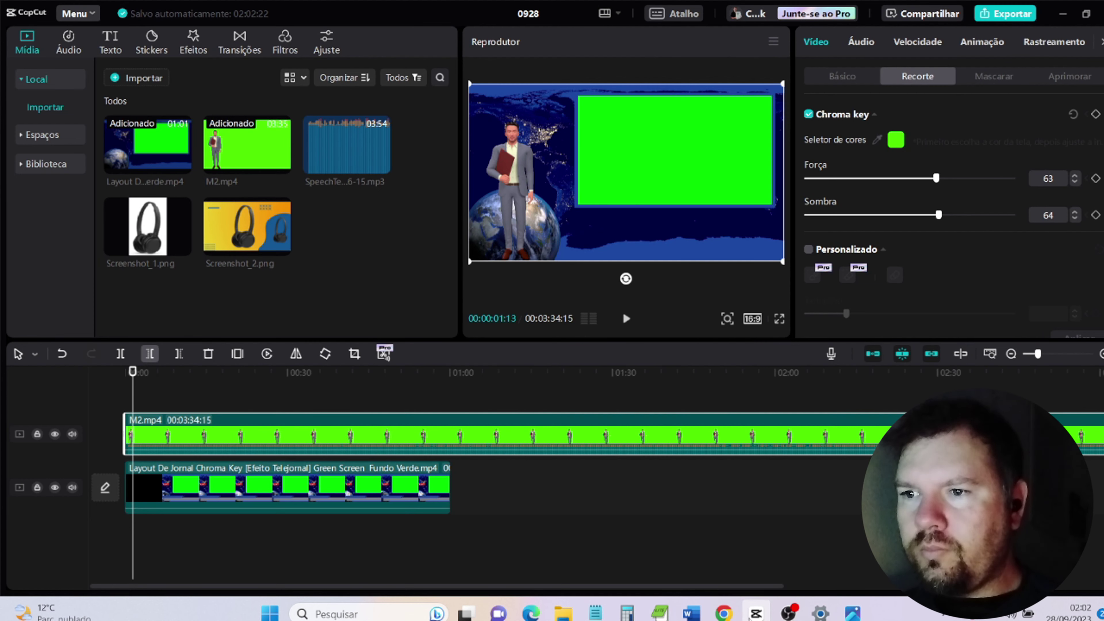
Step: Preview the keyed presenter over the news layout and return the playhead to the start of the timeline
left_click(626, 319)
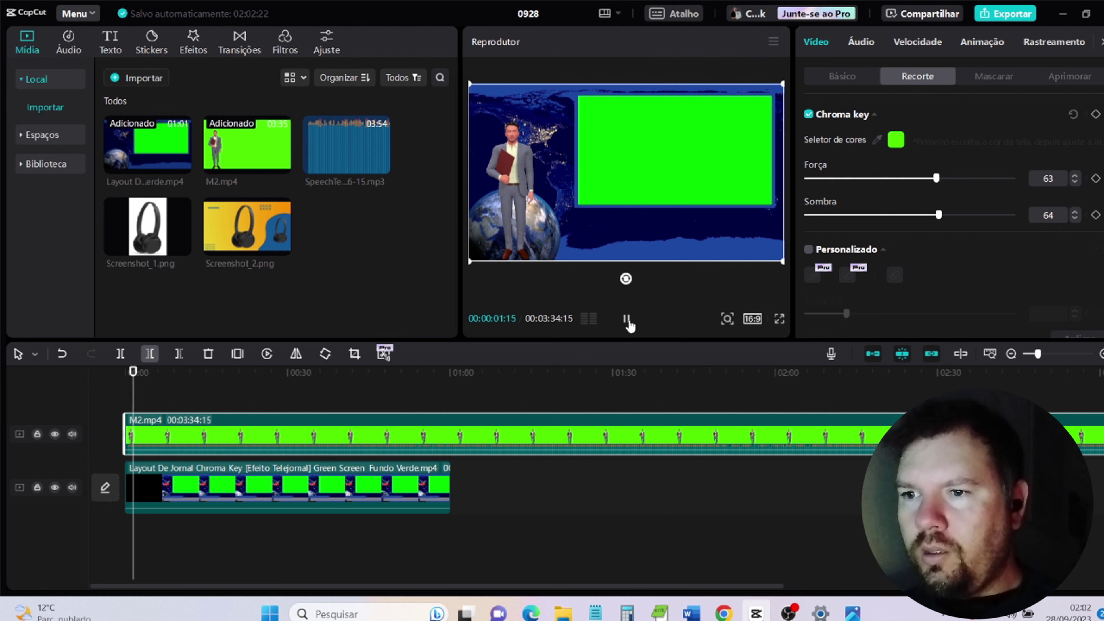
left_click(627, 319)
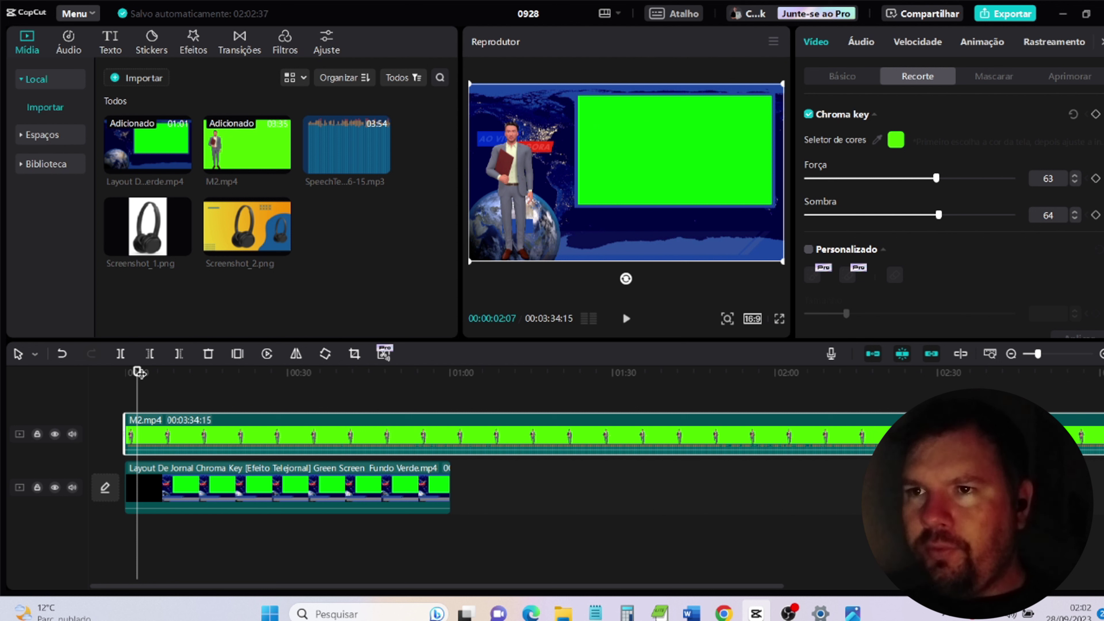
left_click_drag(138, 373, 116, 381)
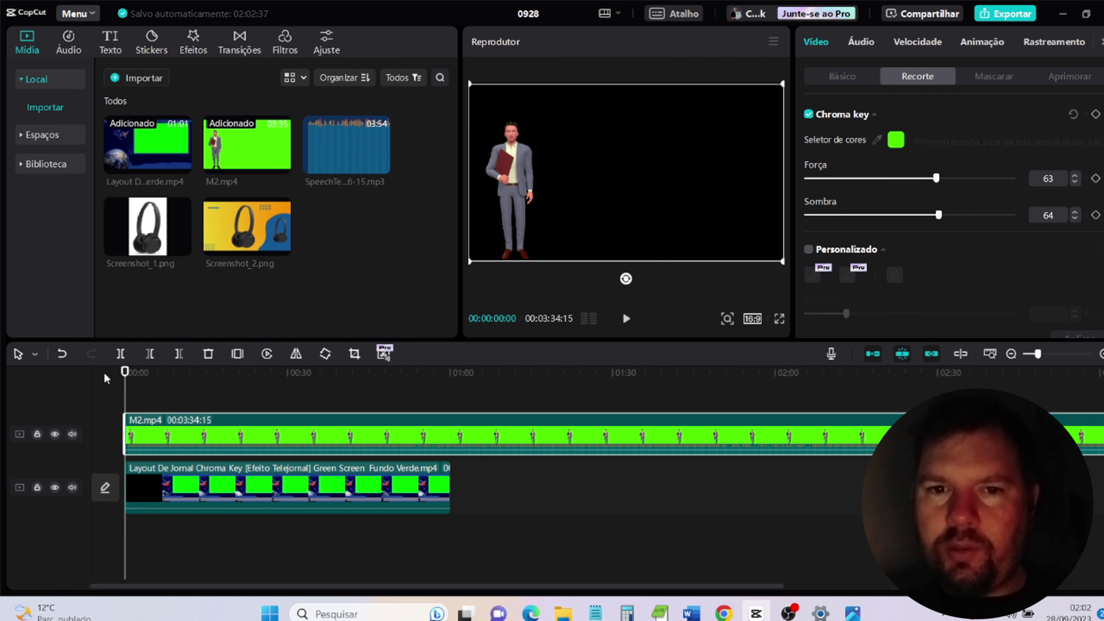
Step: Copy the news layout clip and paste a duplicate directly after it on the main track, at 00:01:00:04
left_click(420, 481)
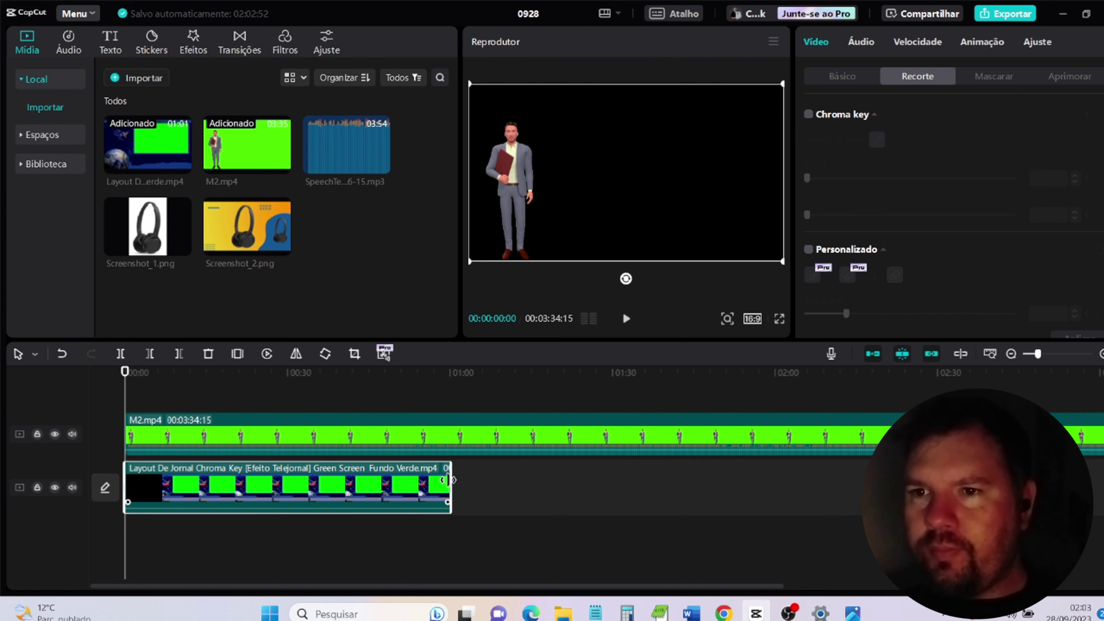
right_click(442, 488)
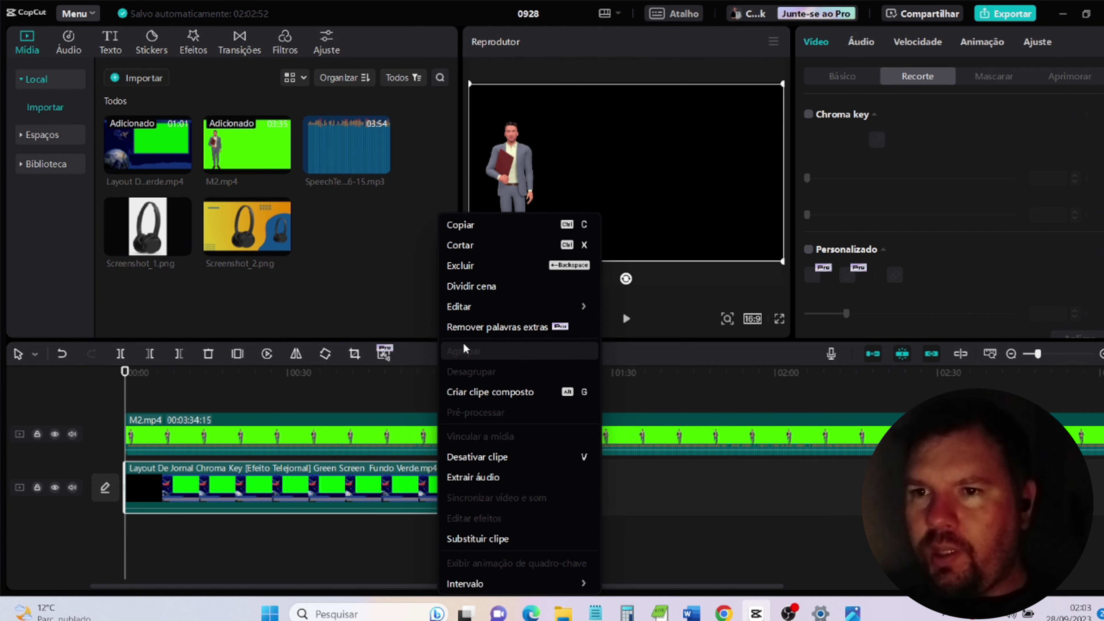
left_click(434, 383)
left_click_drag(433, 375, 454, 380)
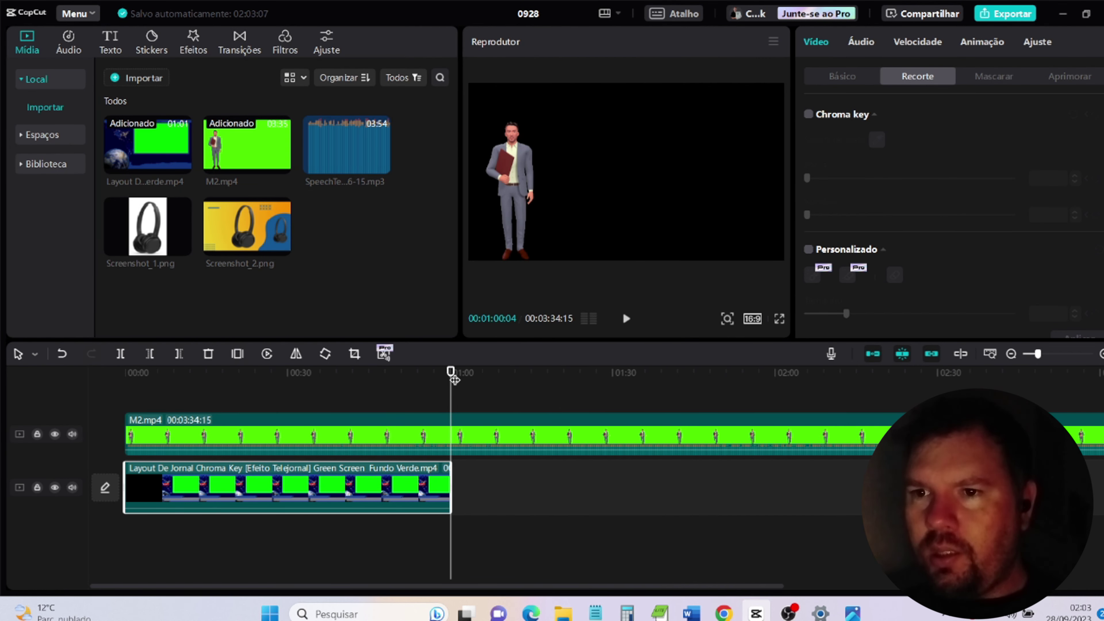
right_click(498, 479)
left_click(518, 486)
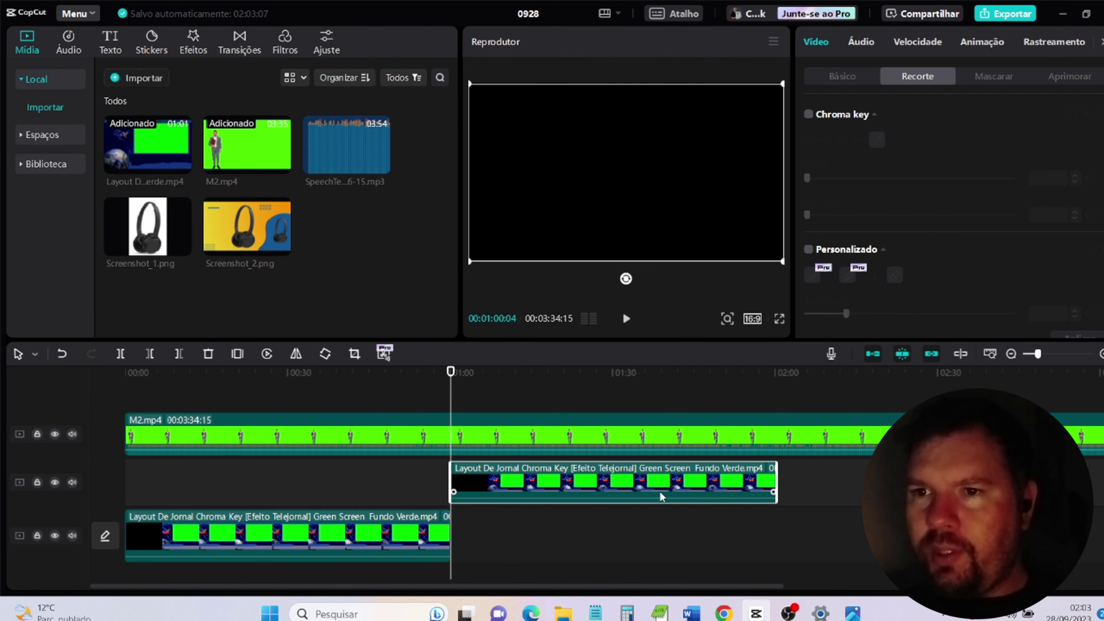
left_click_drag(575, 479, 575, 528)
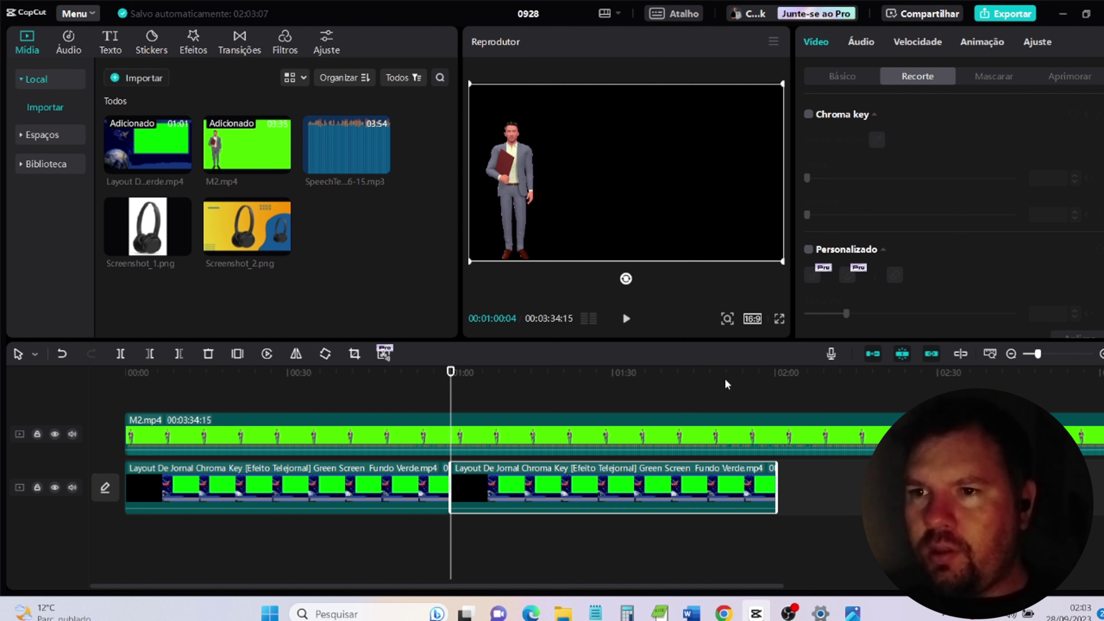
Step: Paste another copy of the news layout clip on the main track at 00:02:00:08, right after the second one
left_click_drag(725, 382, 778, 393)
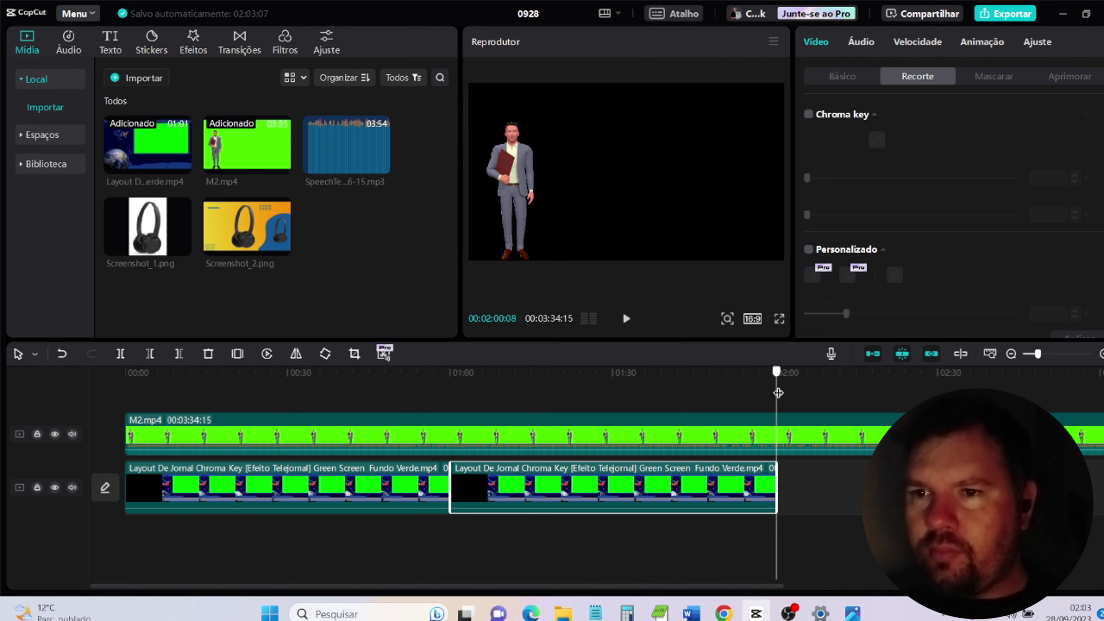
right_click(816, 497)
left_click(832, 506)
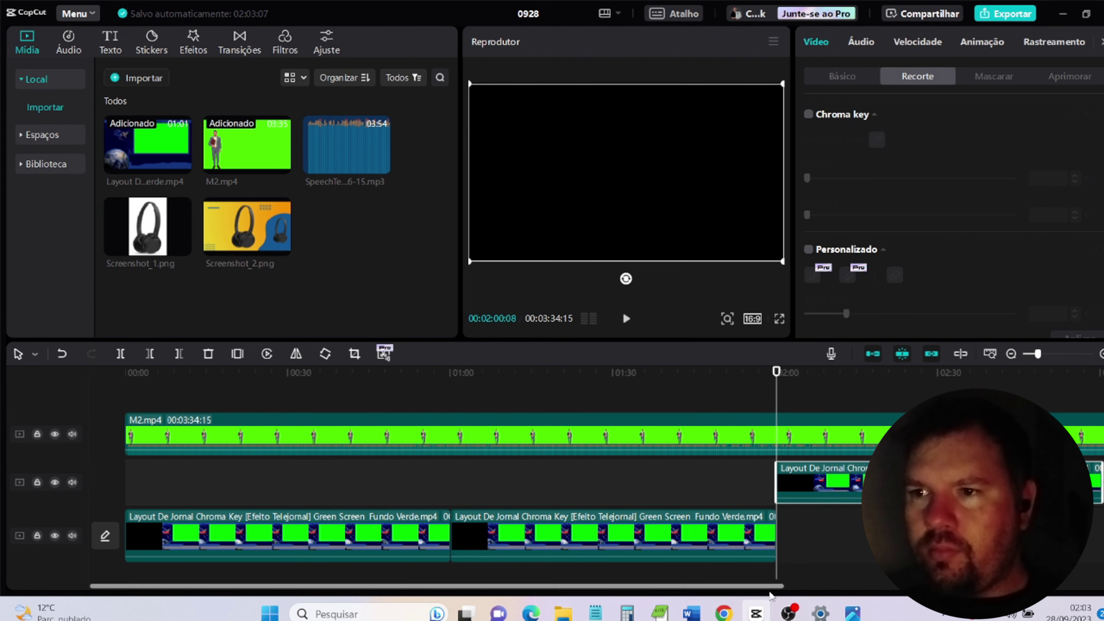
left_click_drag(820, 487, 817, 539)
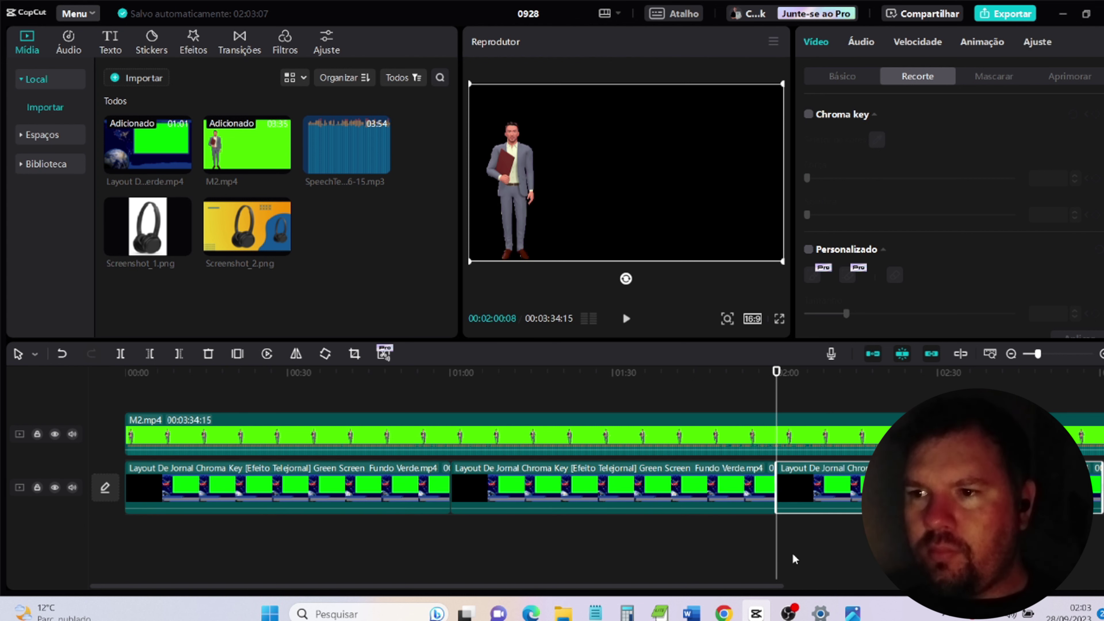
Step: Paste a fourth news layout clip on the main track at 00:03:00:12 and check its join and the presenter clip's coverage
left_click_drag(748, 585, 977, 585)
left_click_drag(734, 375, 766, 388)
right_click(798, 496)
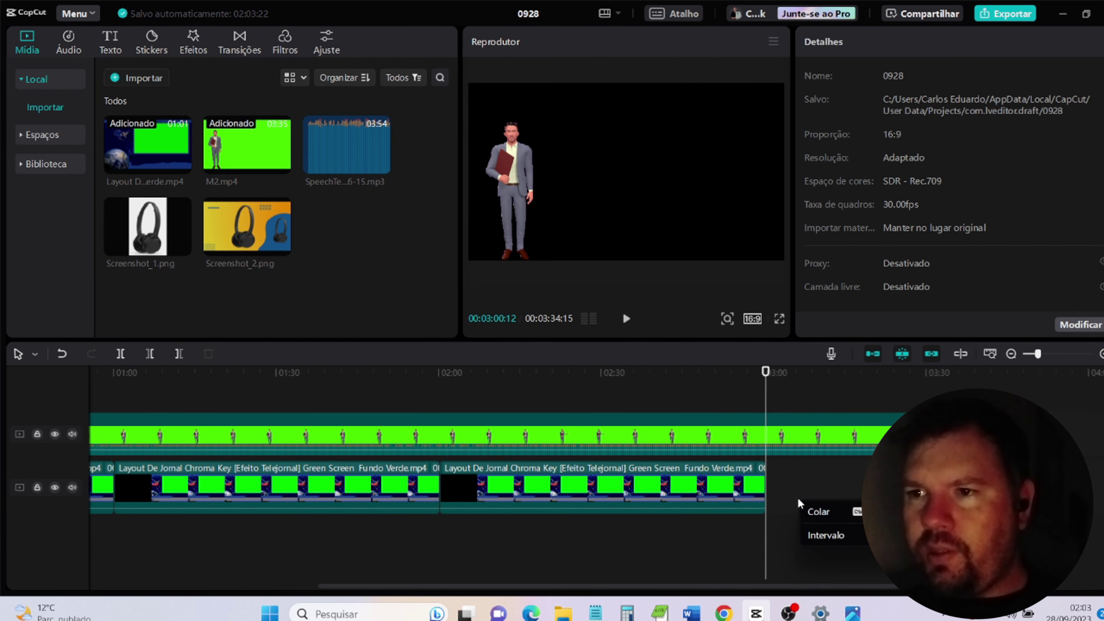
left_click(818, 513)
left_click_drag(835, 495, 831, 542)
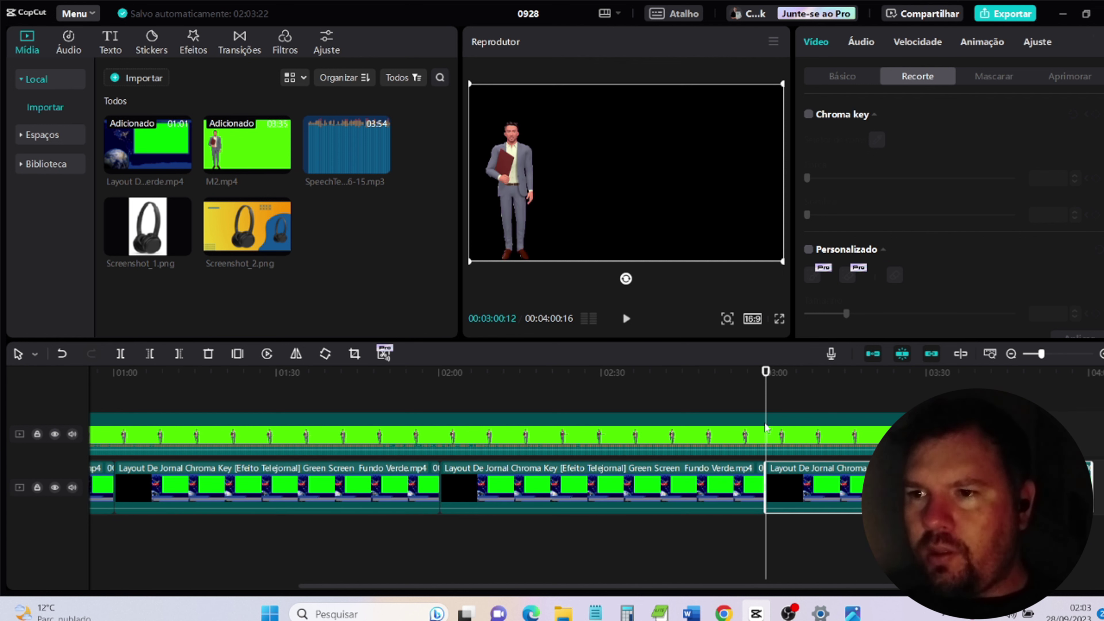
scroll(782, 403, "up", 6)
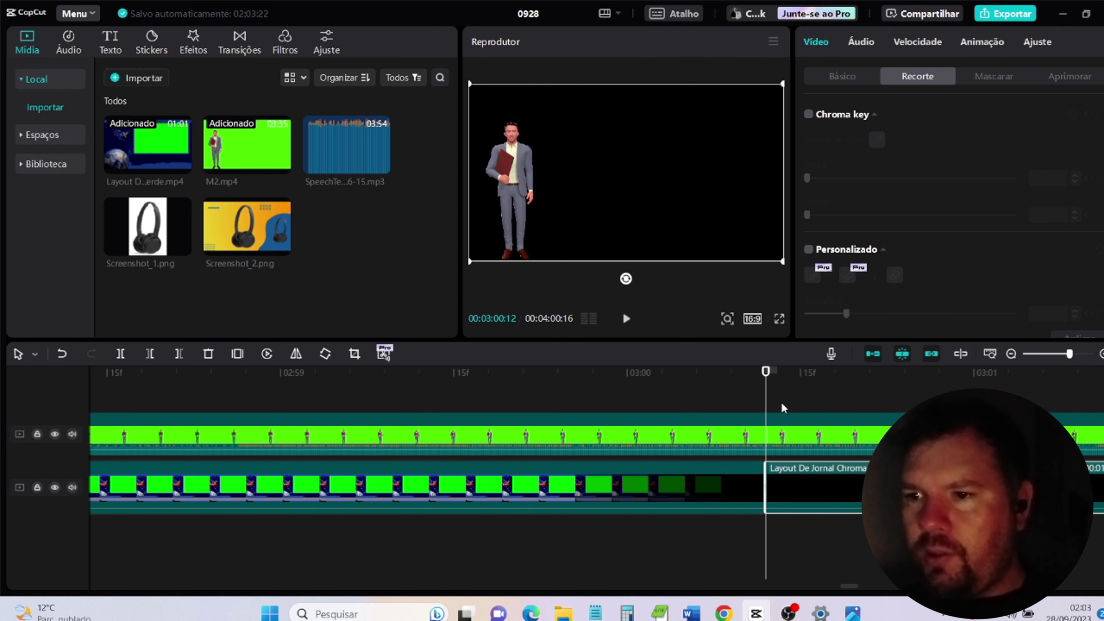
scroll(782, 408, "down", 3)
scroll(782, 402, "down", 4)
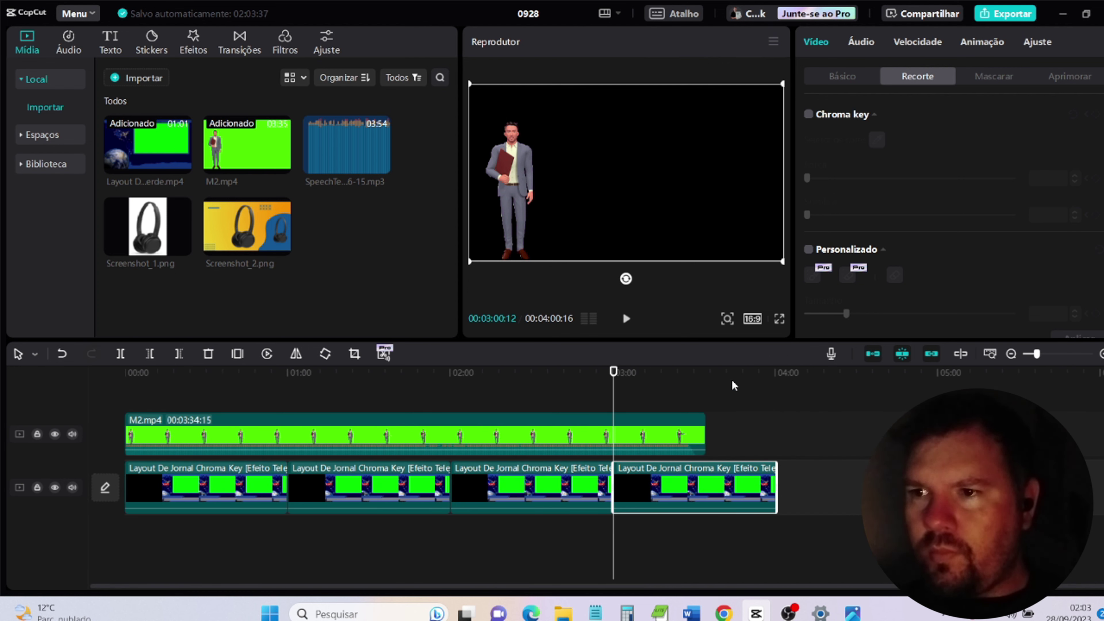
Step: Split the fourth news layout clip at 00:03:34:15, where the presenter clip ends, and delete the excess part
left_click(706, 374)
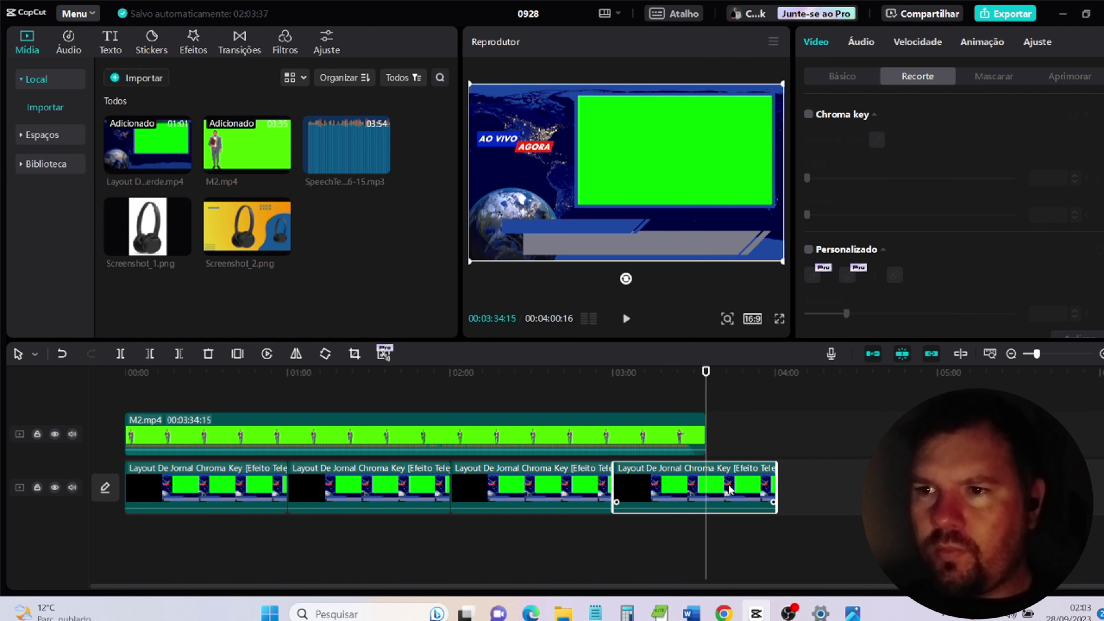
key("ctrl+b")
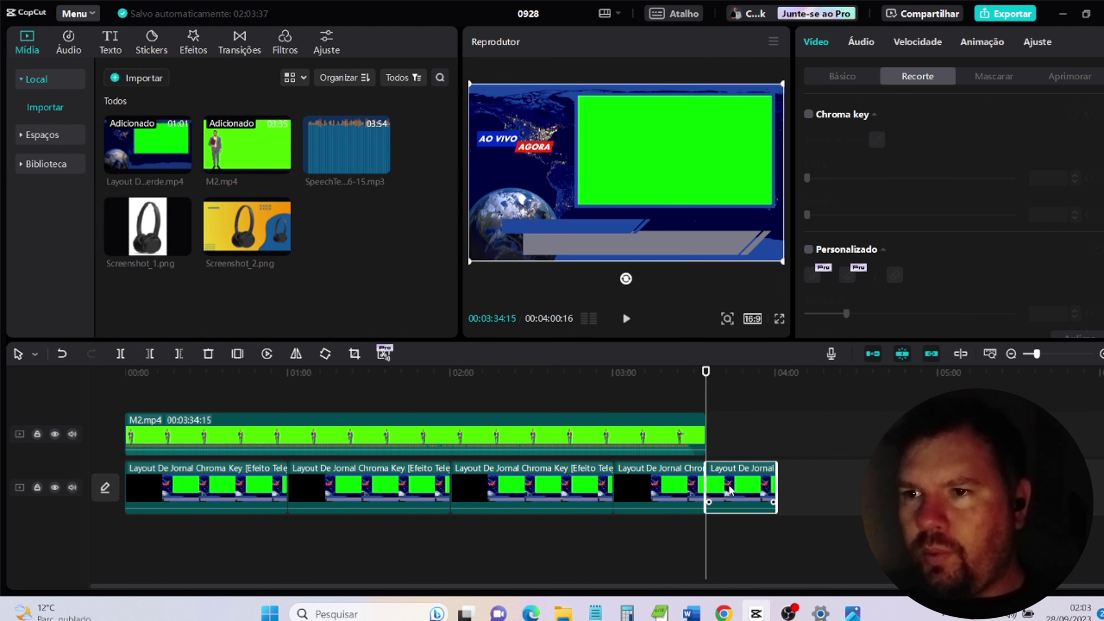
key("Delete")
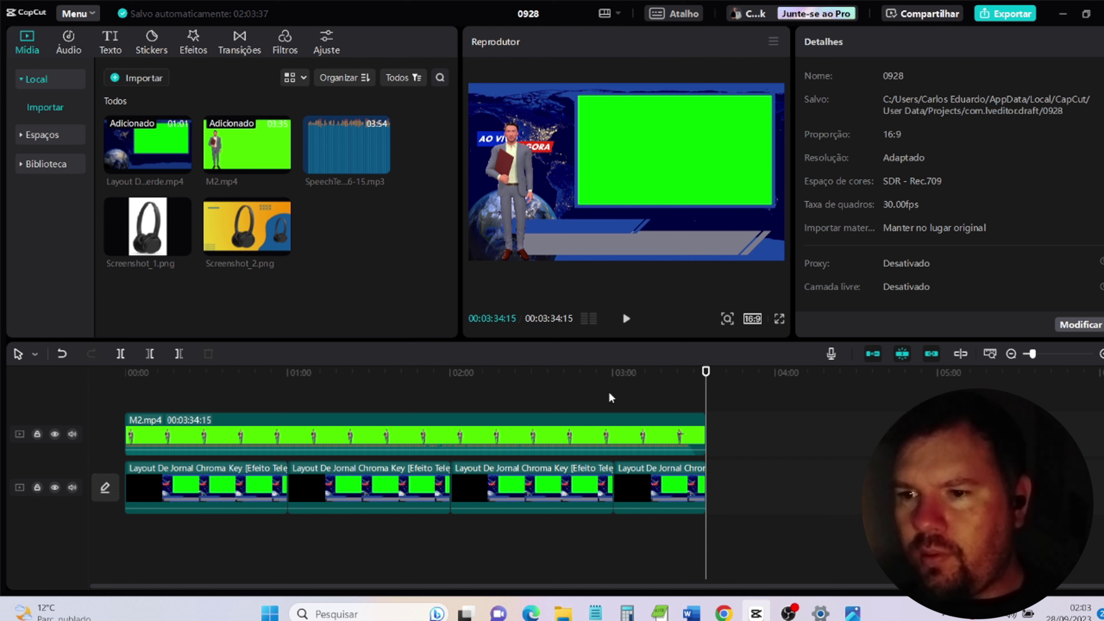
Step: Add the SpeechText.AI narration MP3 beneath the main track, aligned with the start of the timeline
left_click(150, 373)
left_click_drag(150, 372, 119, 377)
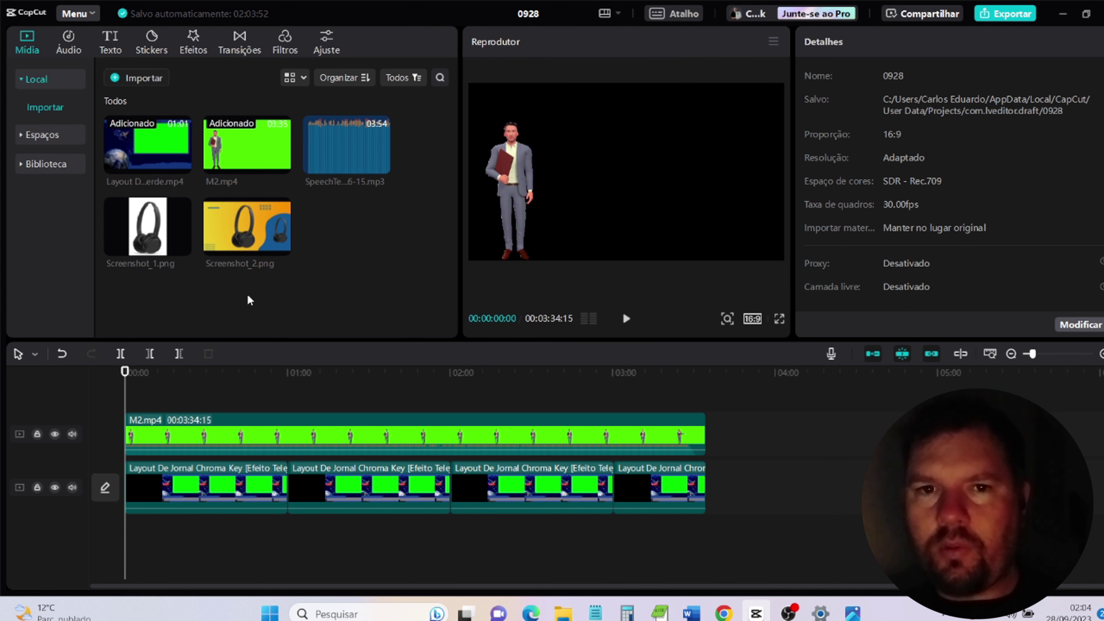
mouse_move(365, 158)
left_click_drag(355, 136, 123, 543)
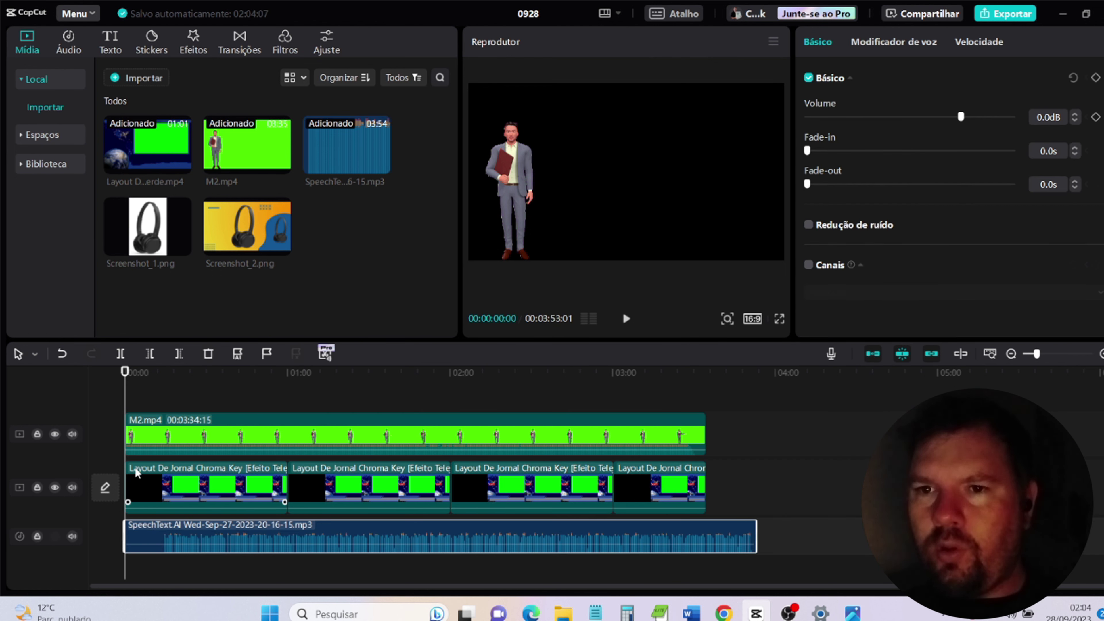
Step: Cut the narration at 00:00:13:20, delete its opening part, and move the remaining audio to the start of the timeline
left_click_drag(145, 377, 162, 383)
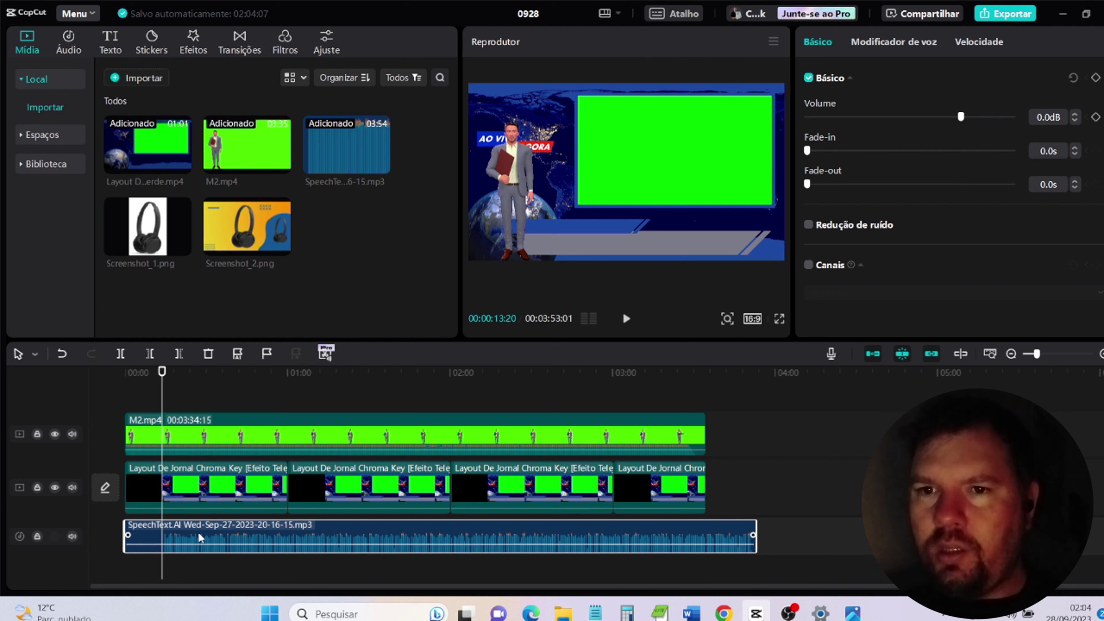
key("ctrl+b")
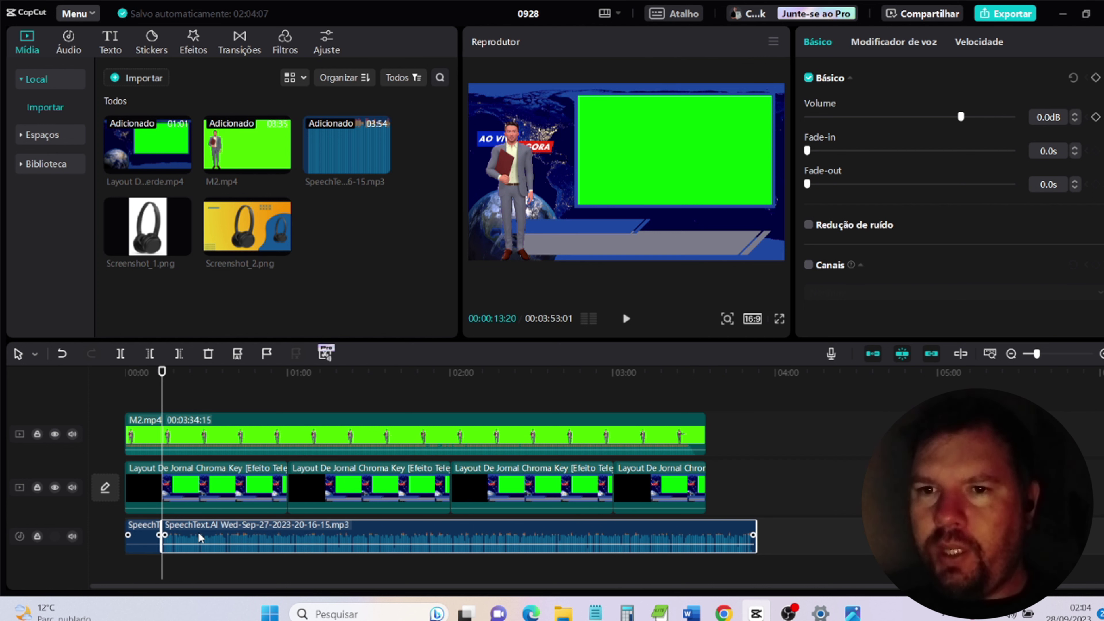
left_click(151, 527)
key("Delete")
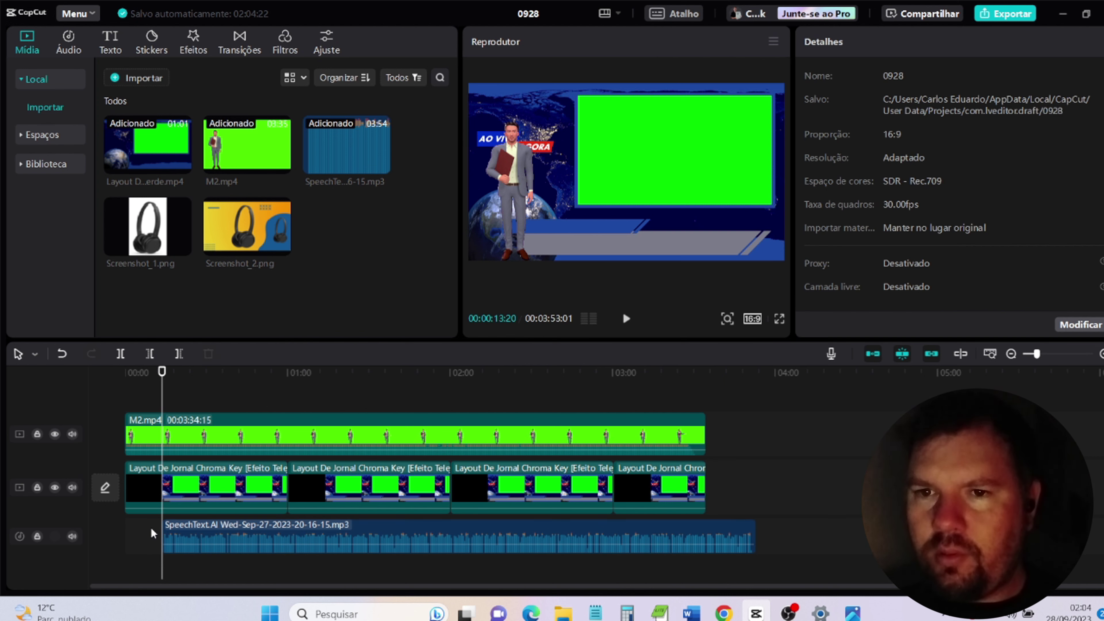
left_click_drag(282, 532, 242, 533)
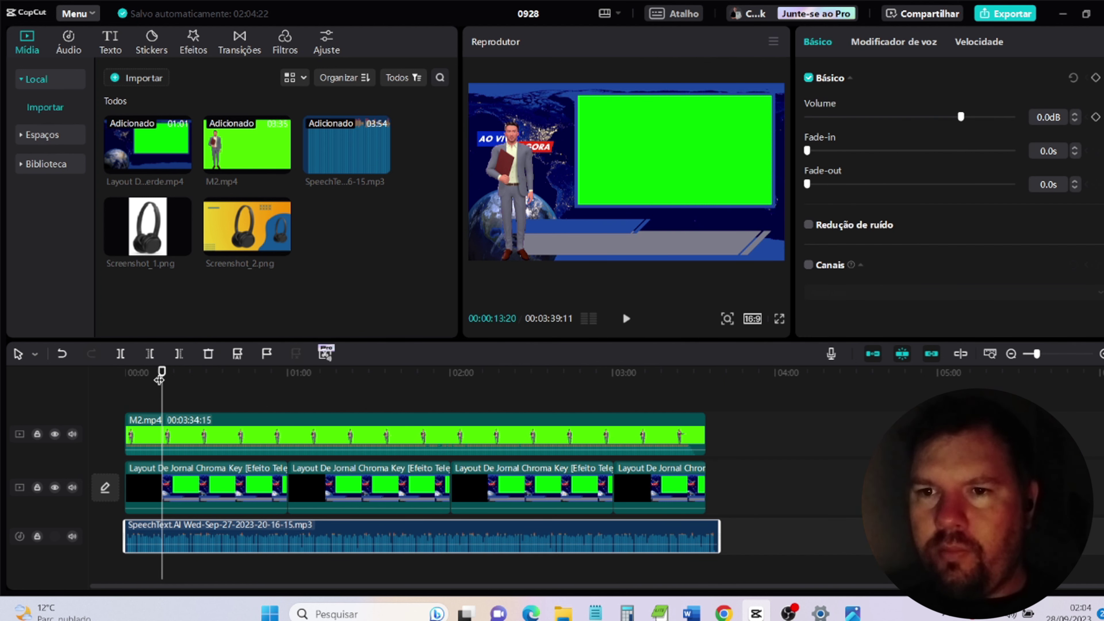
Step: Play the opening with the narration, and lower the M2.mp4 presenter clip's own volume to -∞ dB
left_click_drag(160, 374, 93, 375)
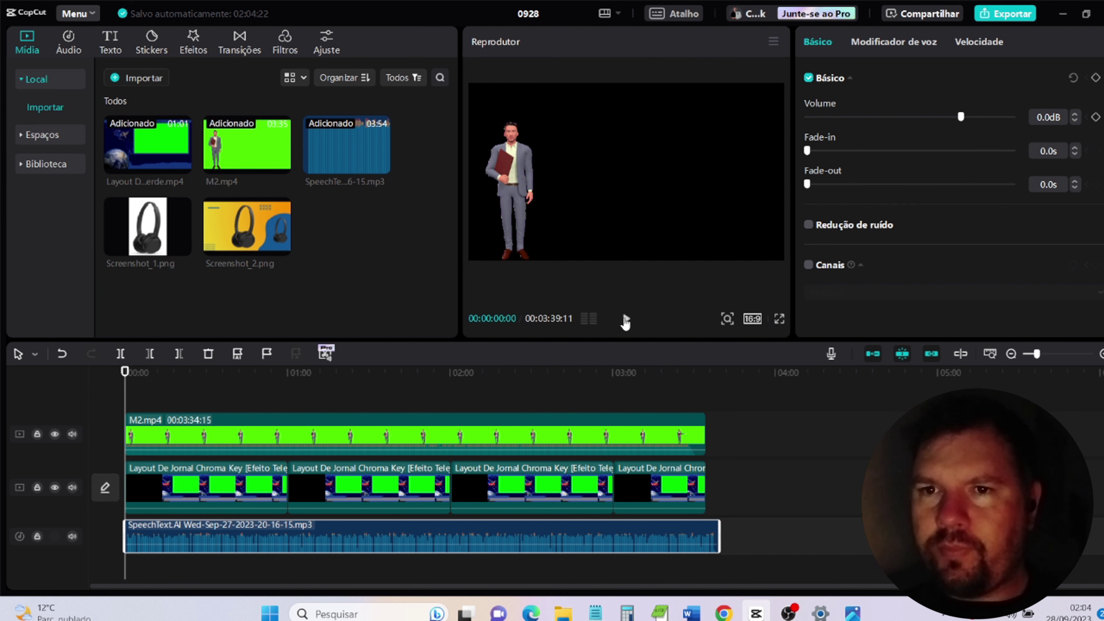
left_click(626, 320)
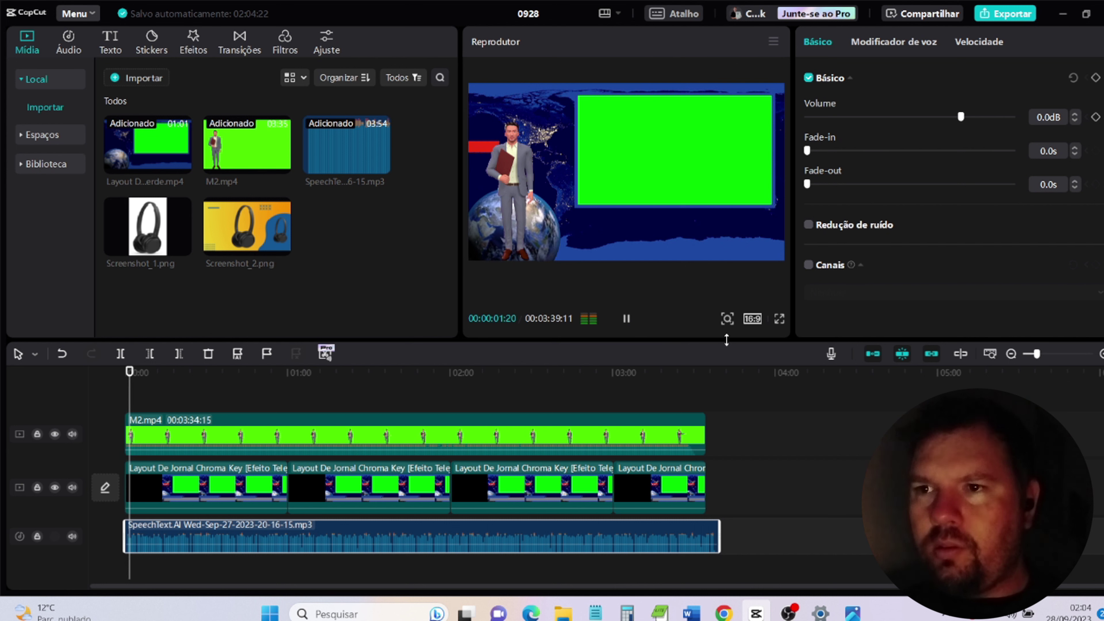
left_click(631, 321)
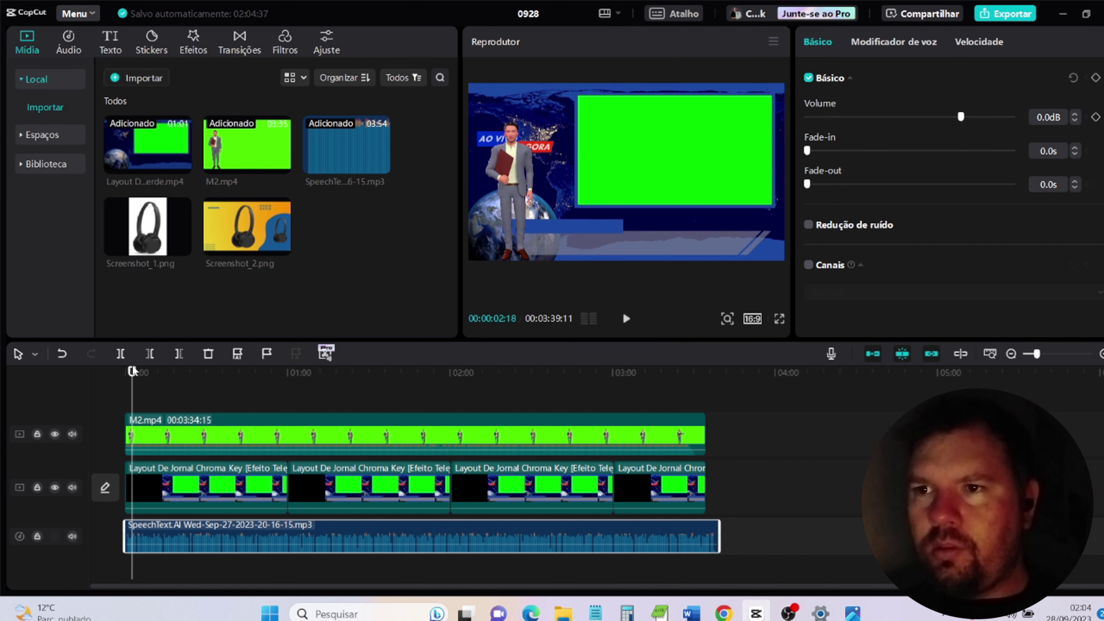
left_click_drag(131, 374, 122, 374)
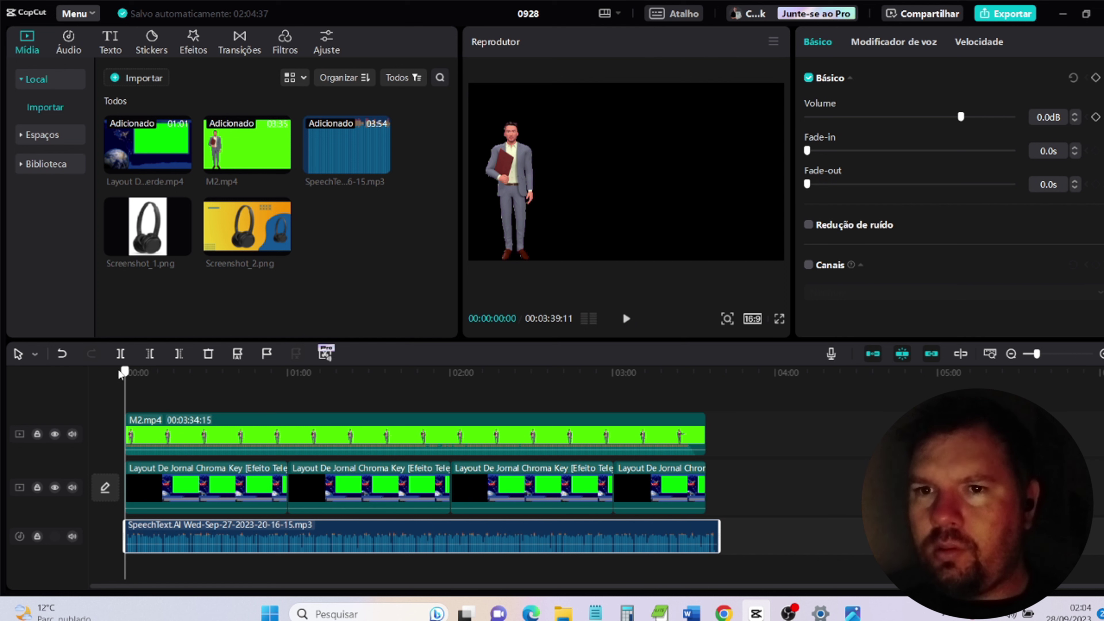
left_click(157, 430)
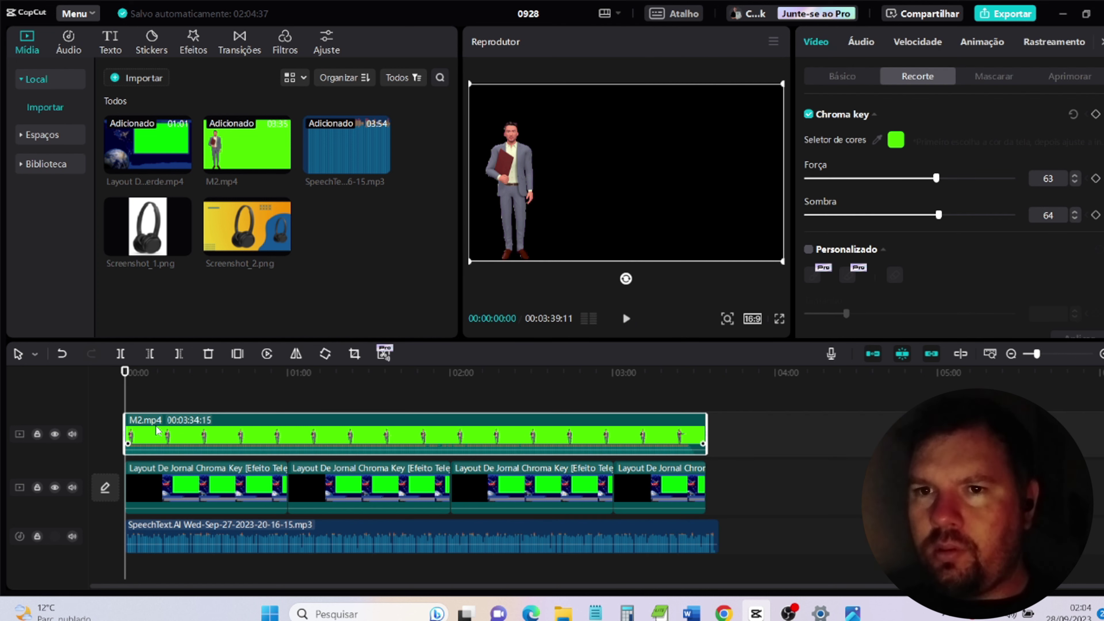
left_click(862, 43)
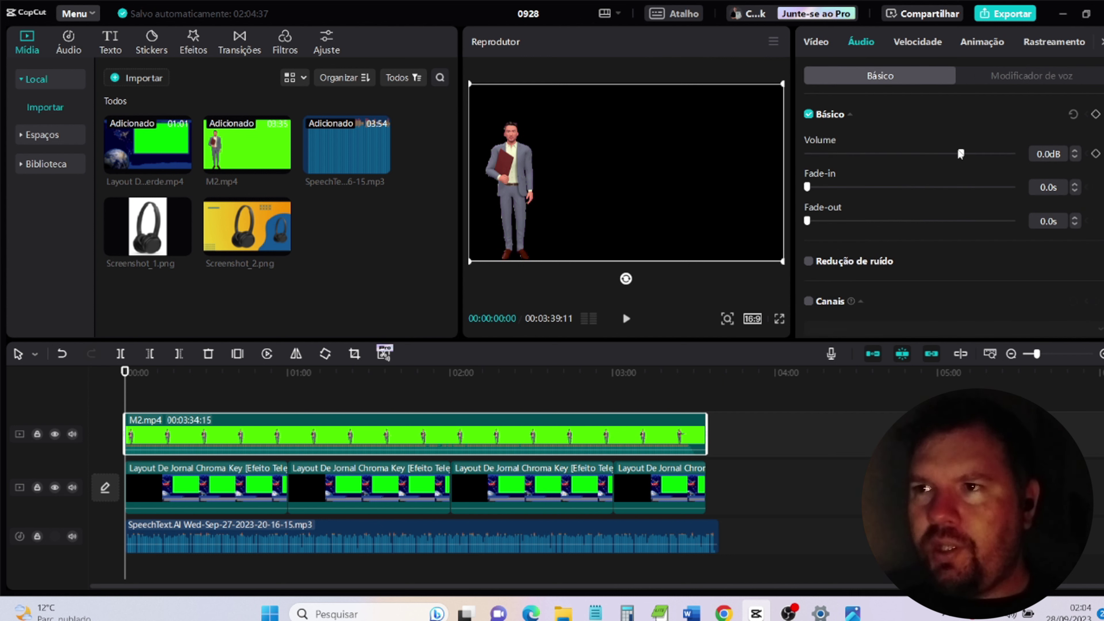
left_click_drag(962, 155, 775, 157)
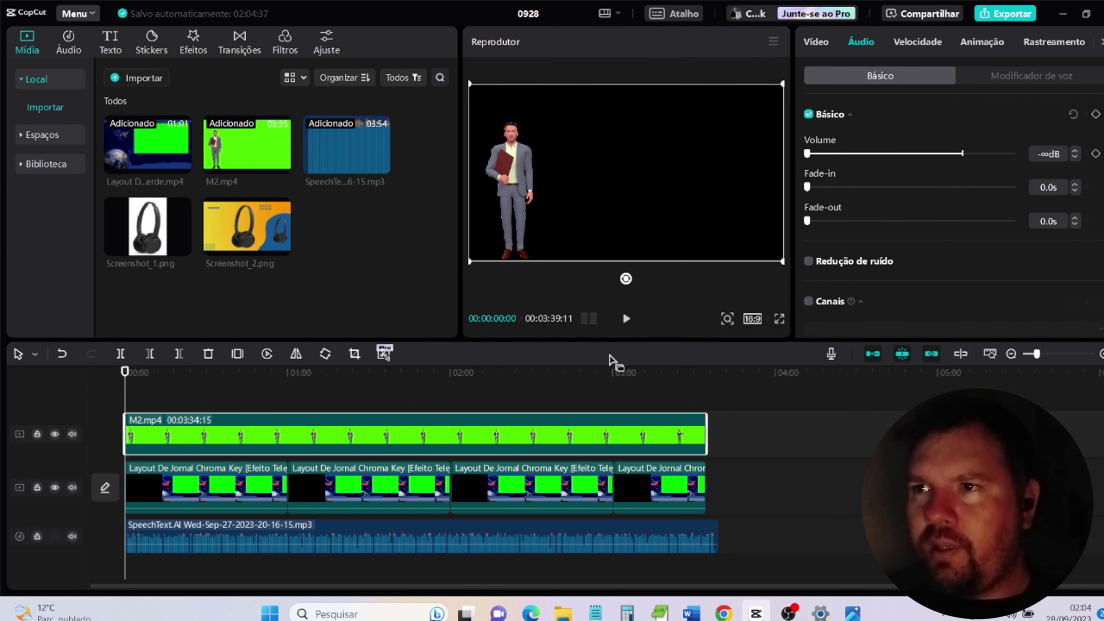
Step: Play the opening from the start to check the narration against the muted presenter clip
left_click(624, 320)
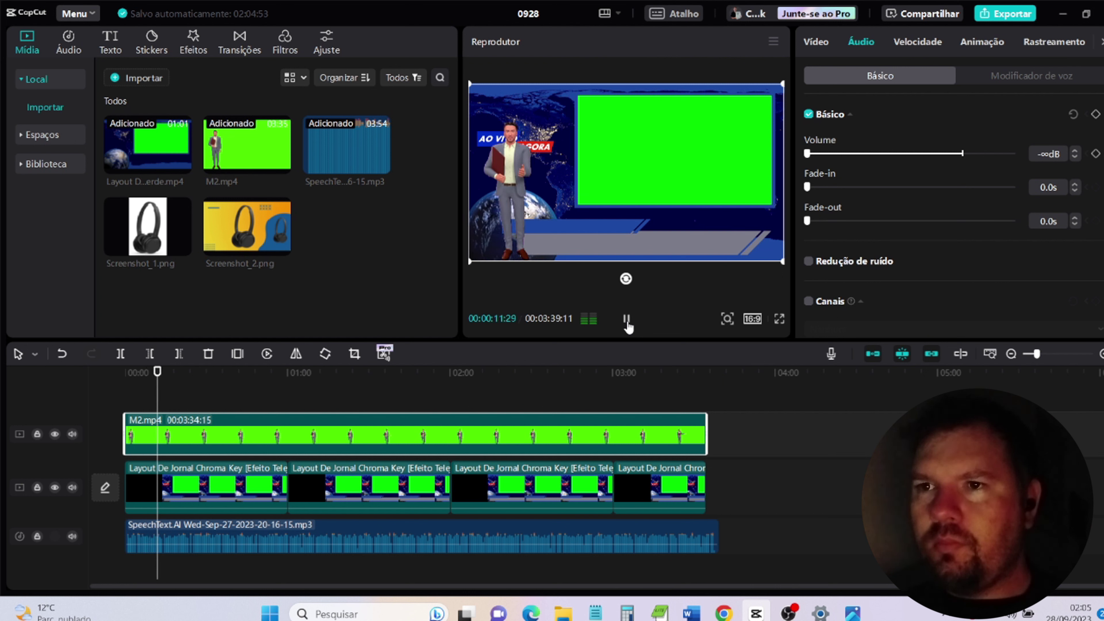
left_click(626, 319)
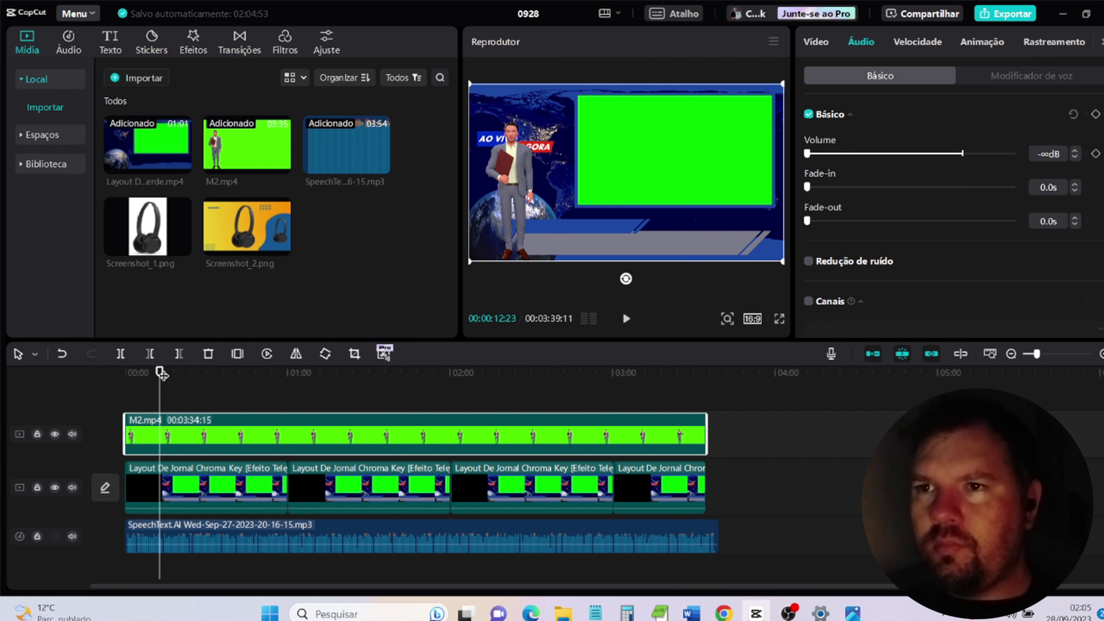
left_click_drag(161, 373, 113, 371)
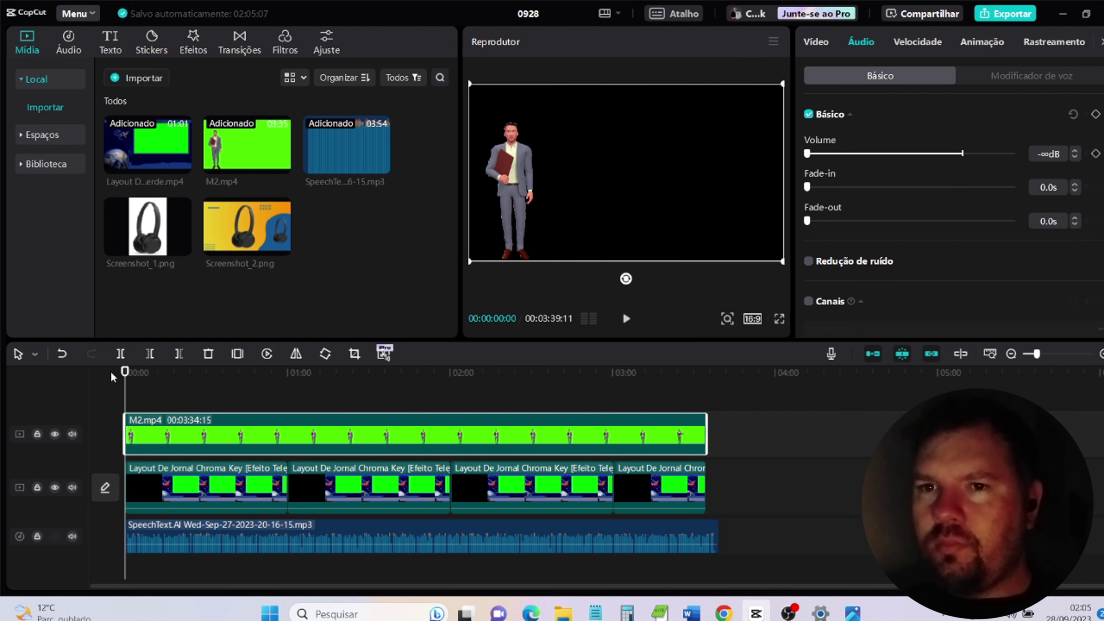
left_click(626, 320)
left_click(626, 319)
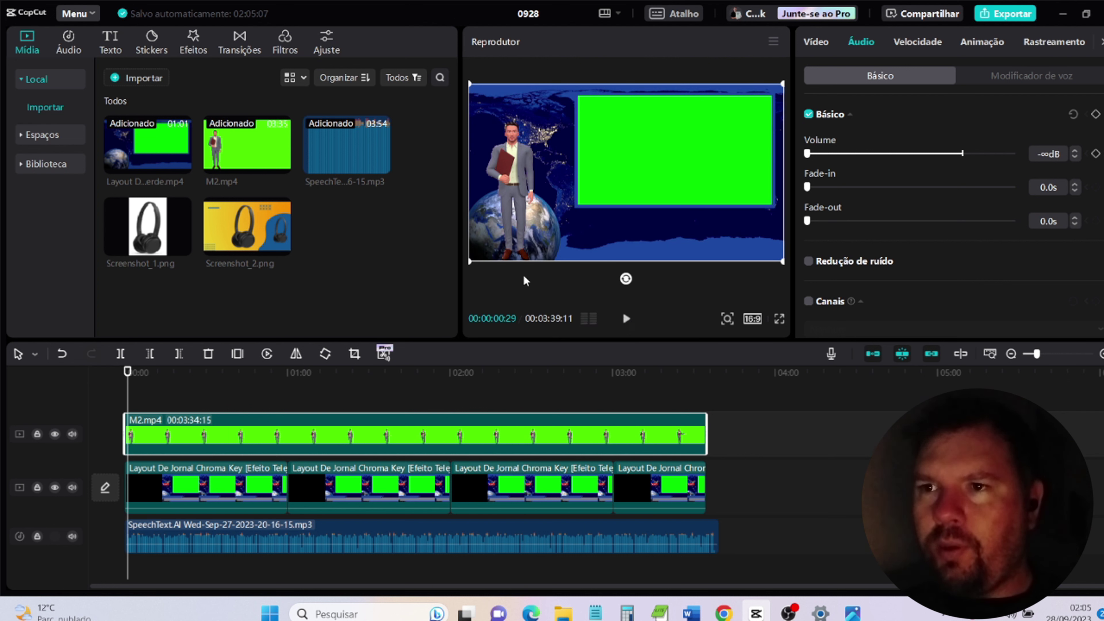
Step: Add Screenshot_2.png on a new track above the presenter clip, near the start of the timeline
mouse_move(233, 244)
left_click_drag(244, 235, 611, 161)
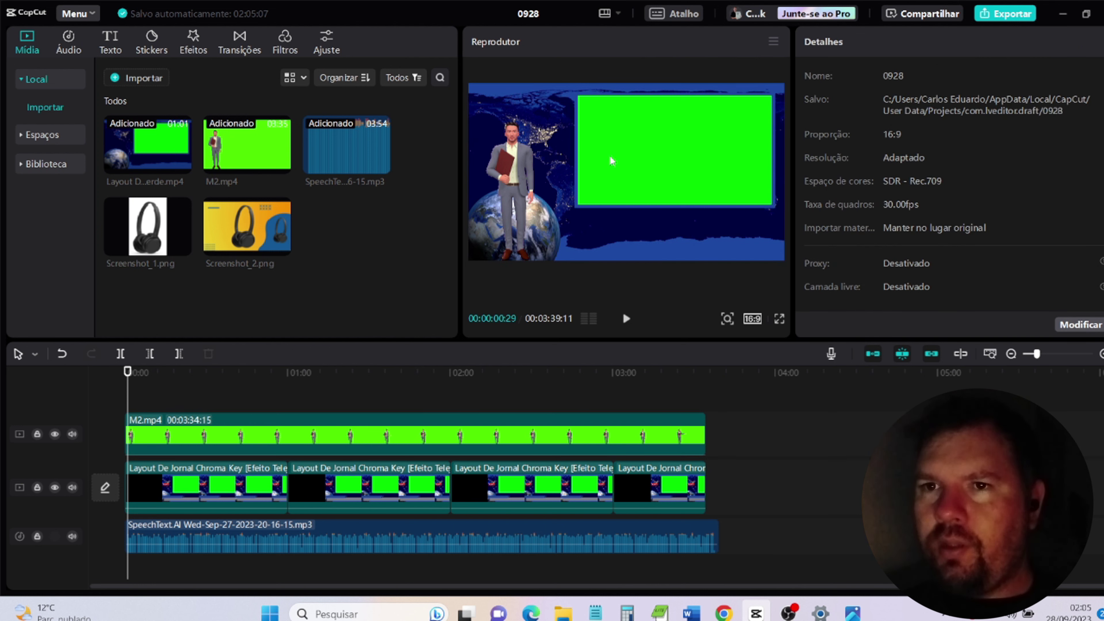
left_click_drag(246, 246, 136, 433)
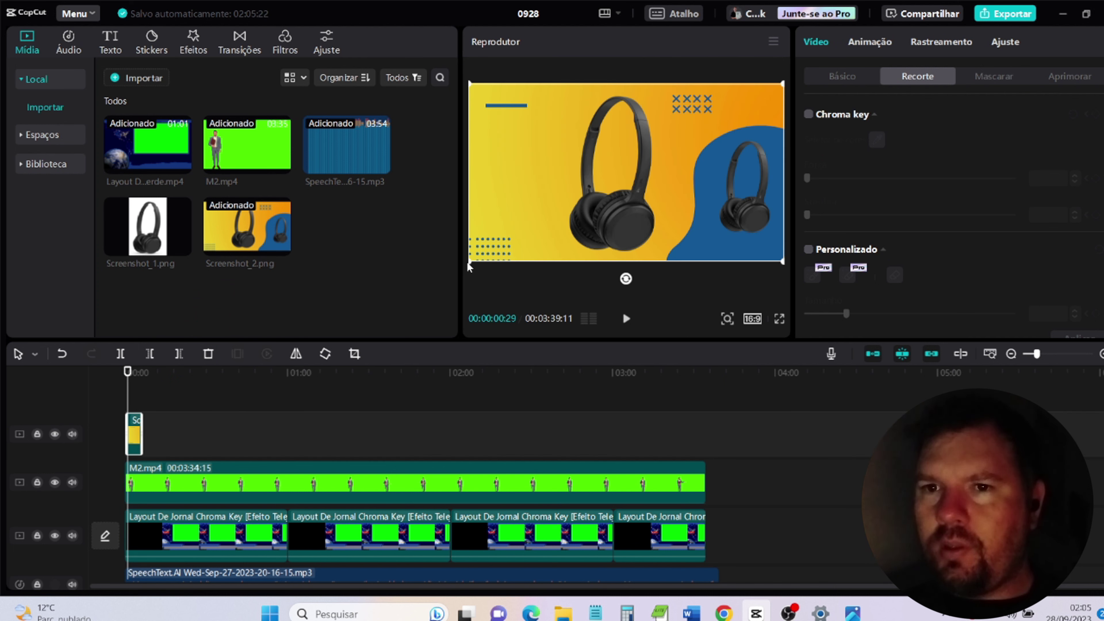
Step: Scale and position the Screenshot_2.png headphone image so it covers the green screen in the news layout
left_click_drag(473, 264, 544, 220)
left_click_drag(635, 163, 669, 132)
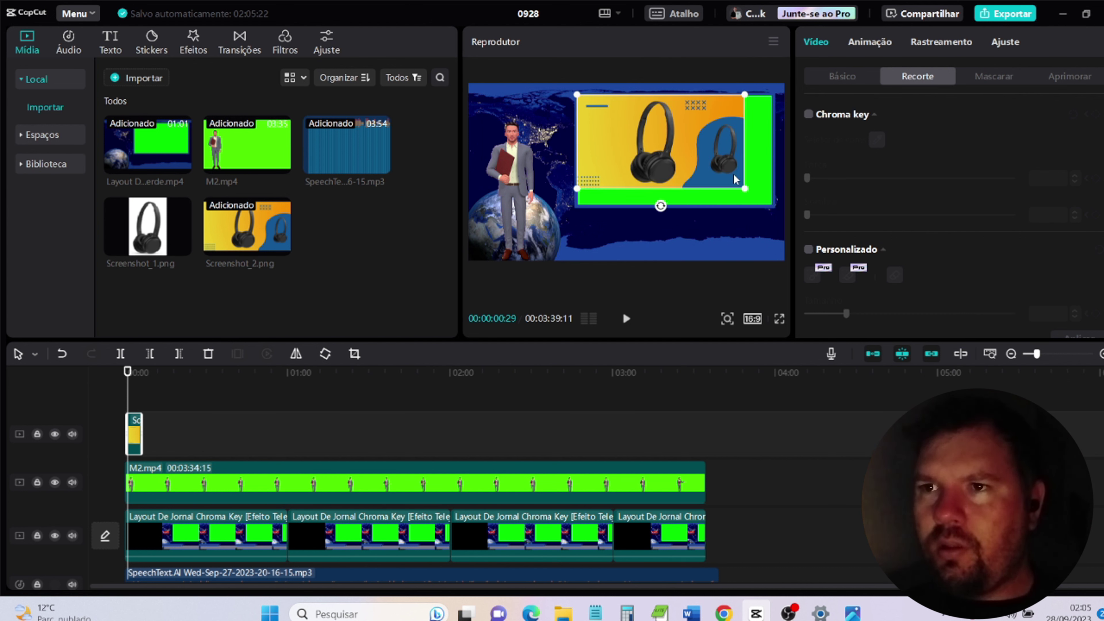
left_click_drag(747, 187, 777, 206)
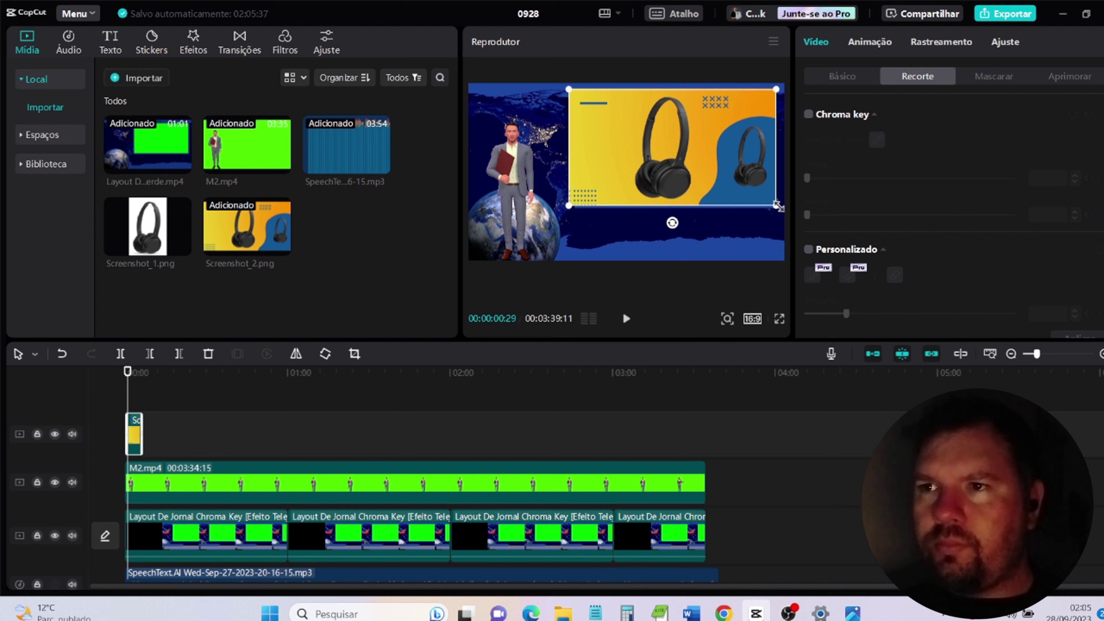
left_click_drag(778, 205, 743, 181)
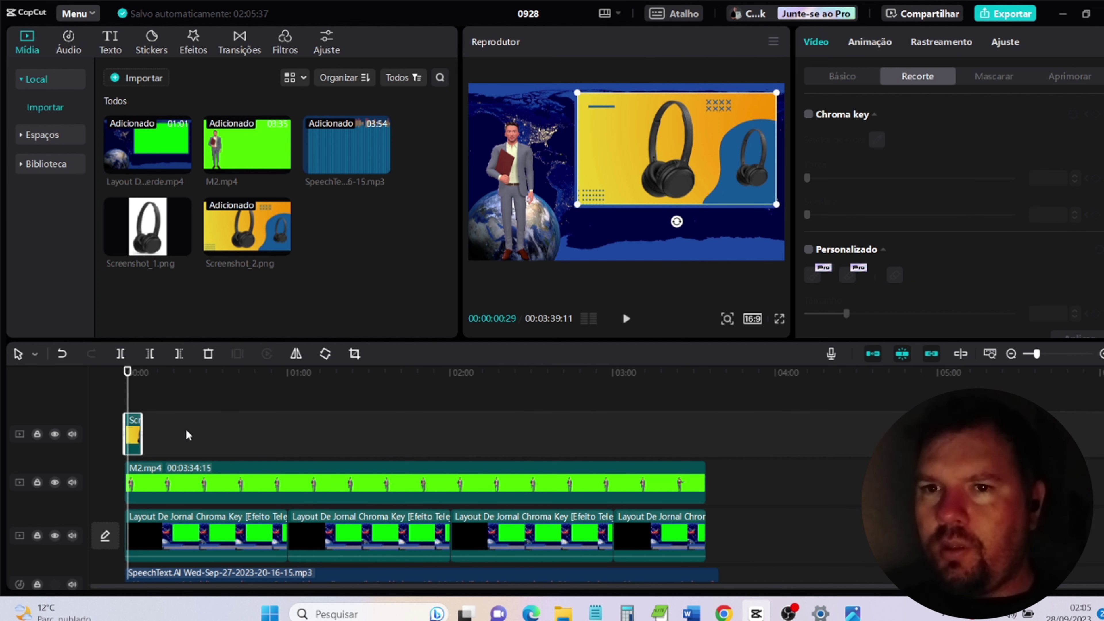
Step: Extend Screenshot_2.png to a duration of 00:03:34:15, matching the presenter clip, and play the video up to 00:03:09:02
left_click_drag(141, 435, 702, 434)
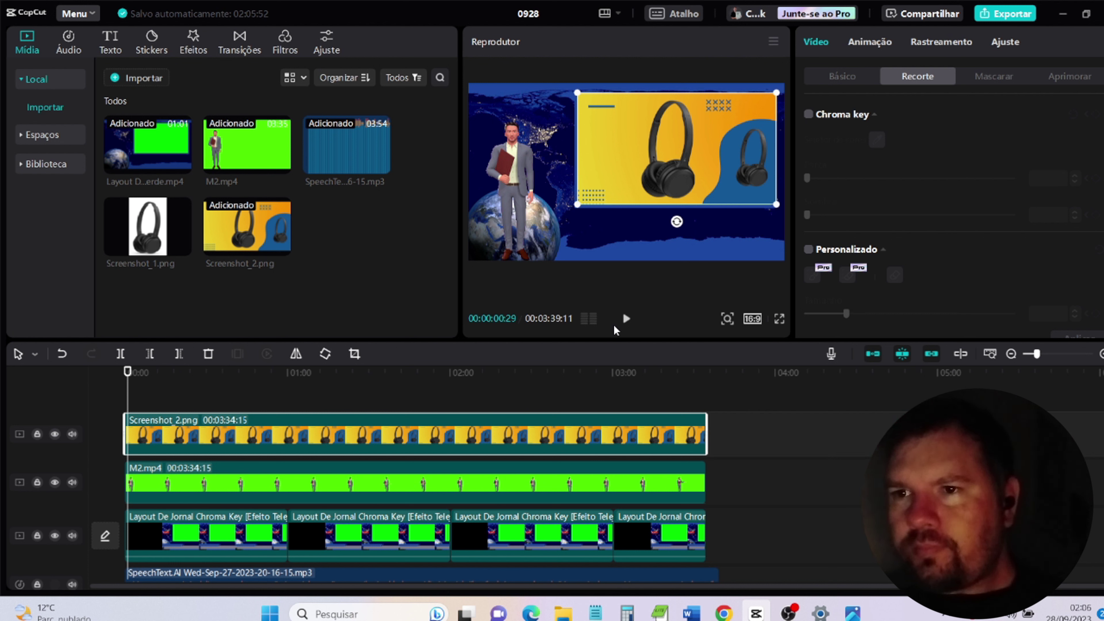
left_click(626, 322)
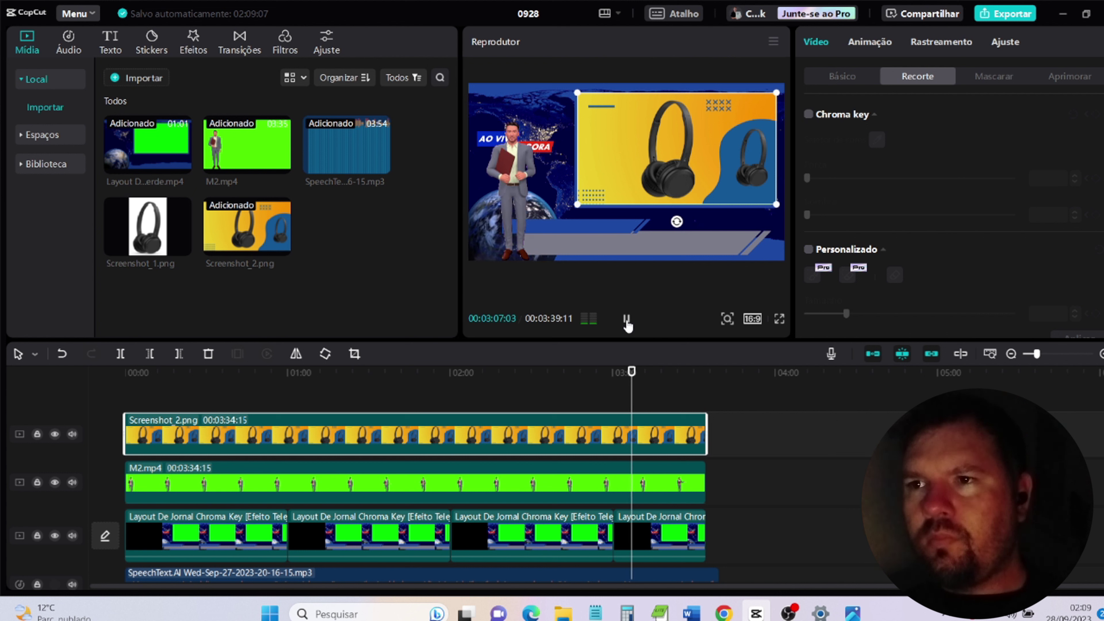
left_click(627, 320)
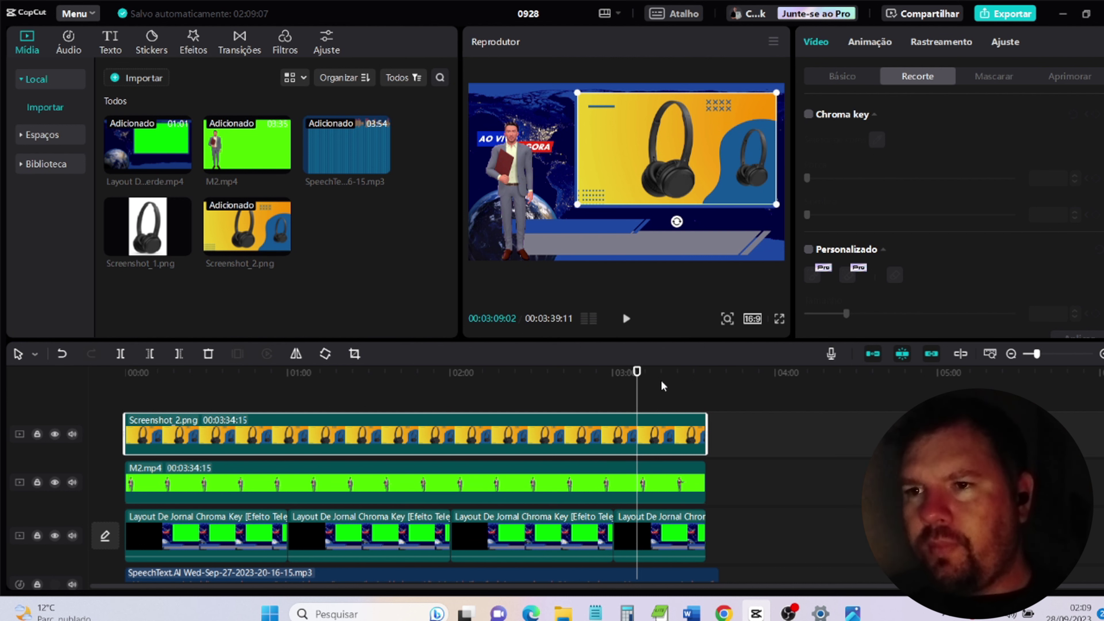
Step: Add LINK NA DESCRIÇÃO.mp4 from File Explorer's nested CHAMADAS PARA AÇÃO folder to a track above Screenshot_2.png at 00:03:09:02
key("alt+Tab")
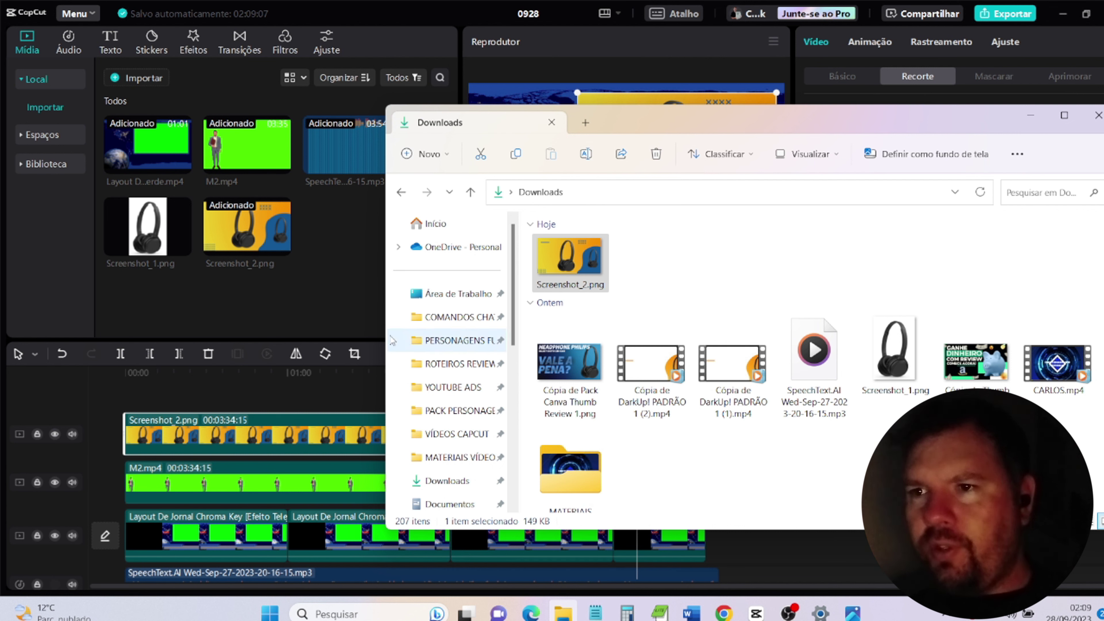
left_click(454, 413)
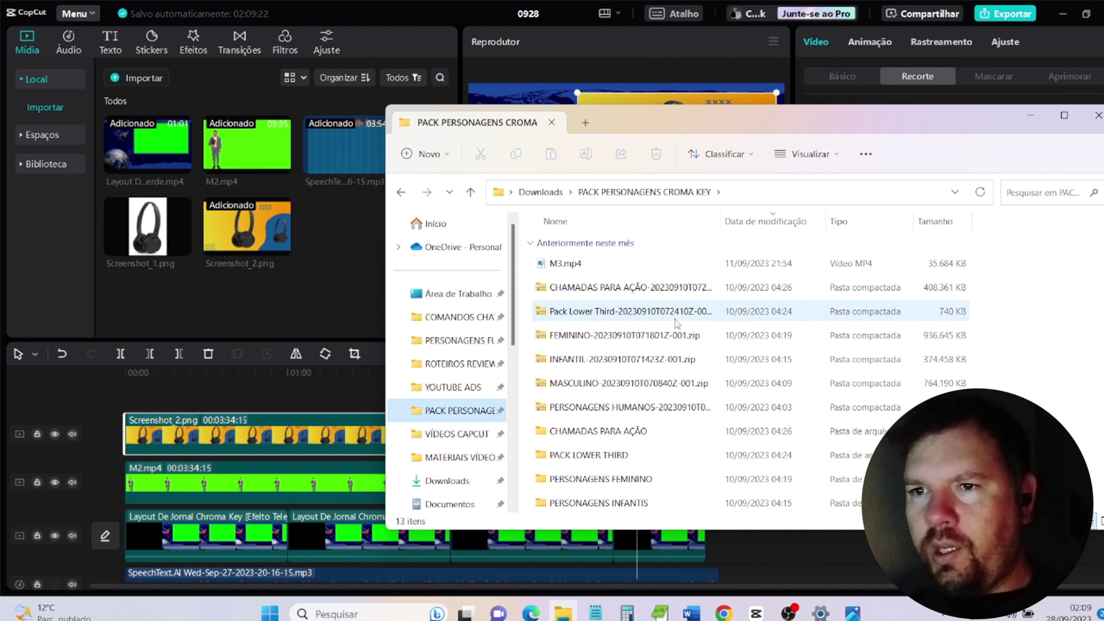
double_click(604, 431)
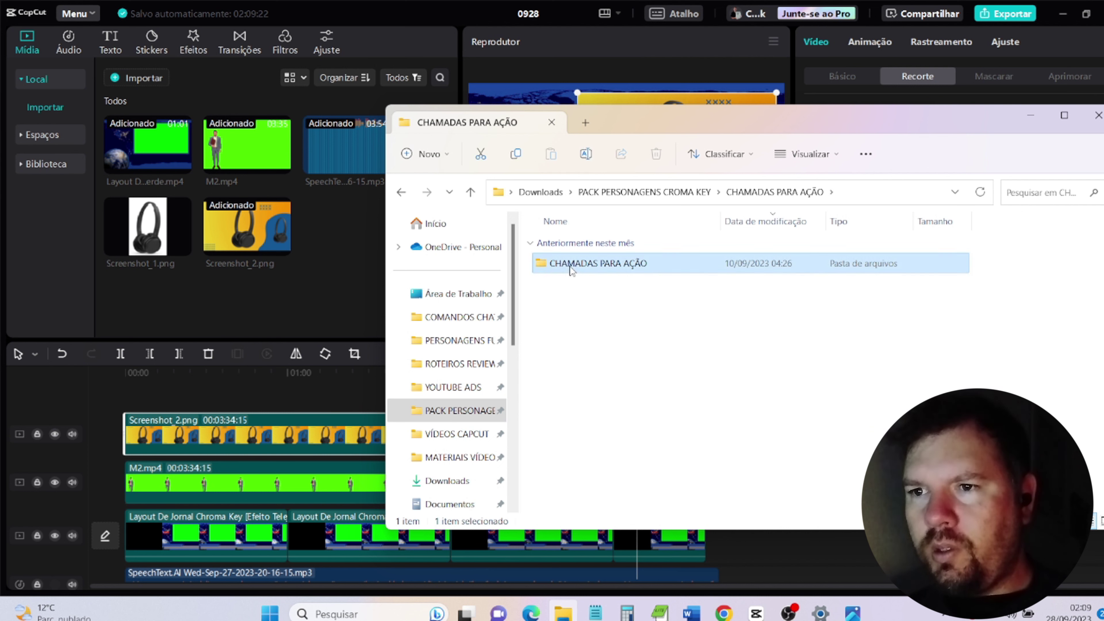
double_click(570, 264)
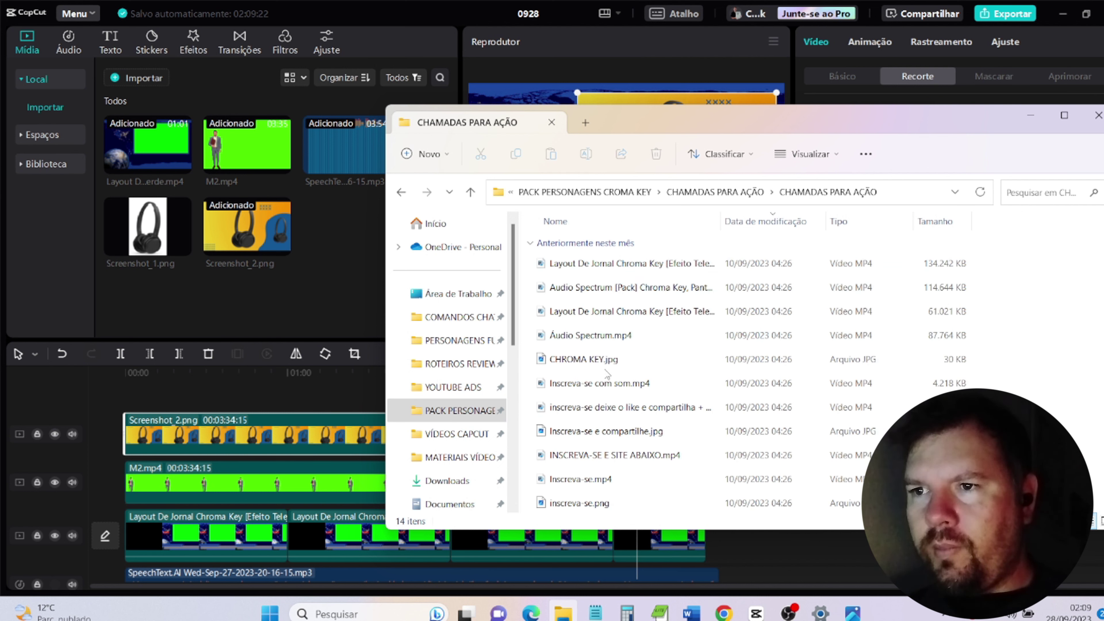
scroll(608, 373, "down", 1)
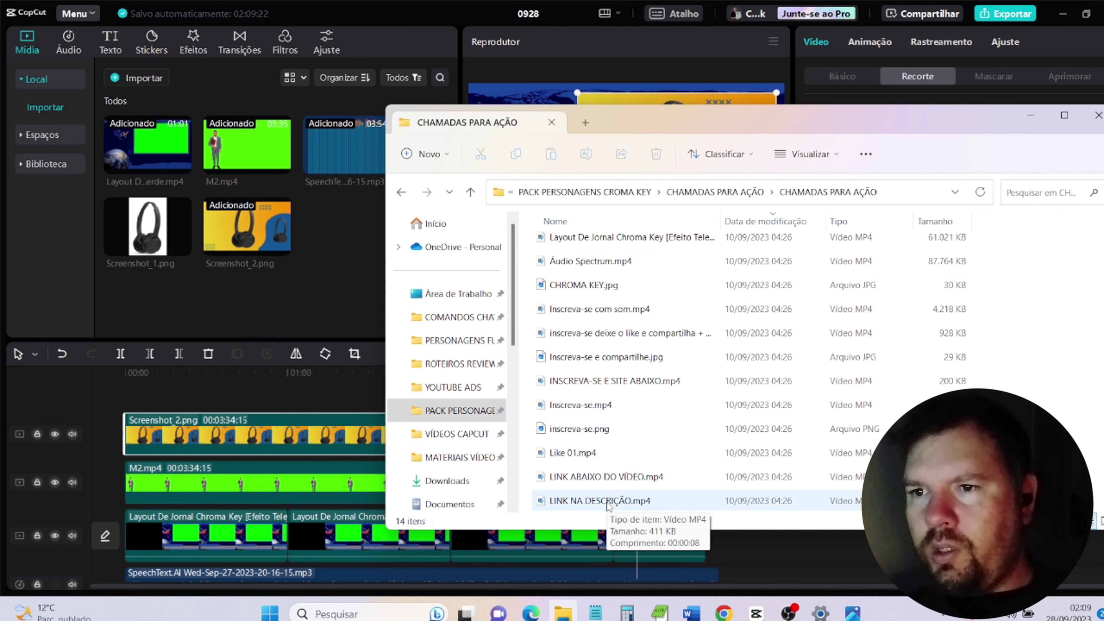
left_click_drag(607, 505, 774, 543)
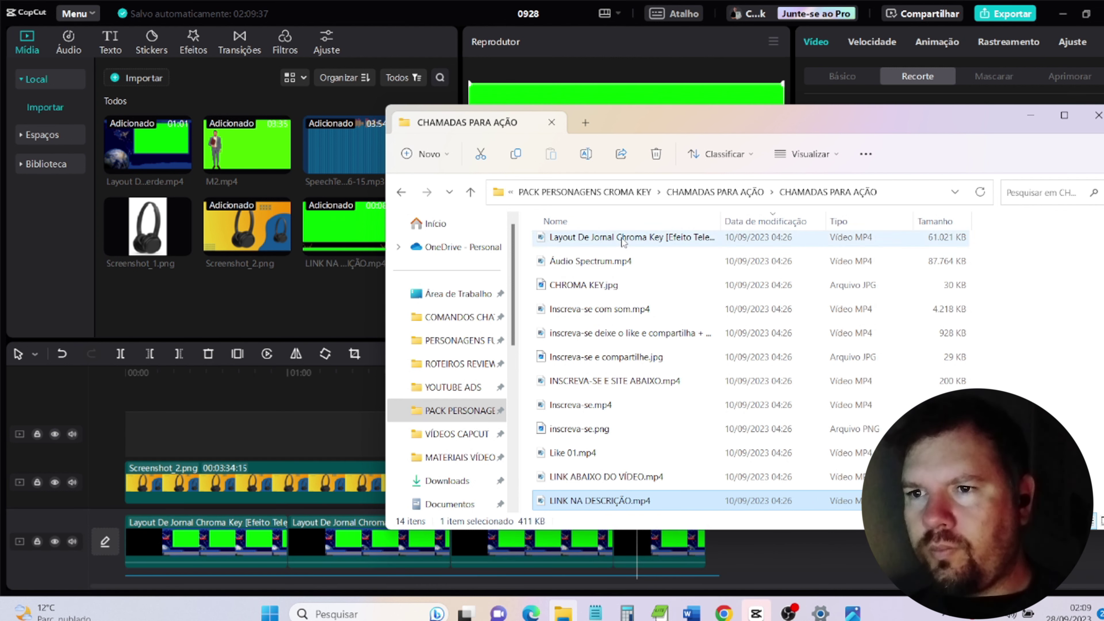
left_click(1036, 117)
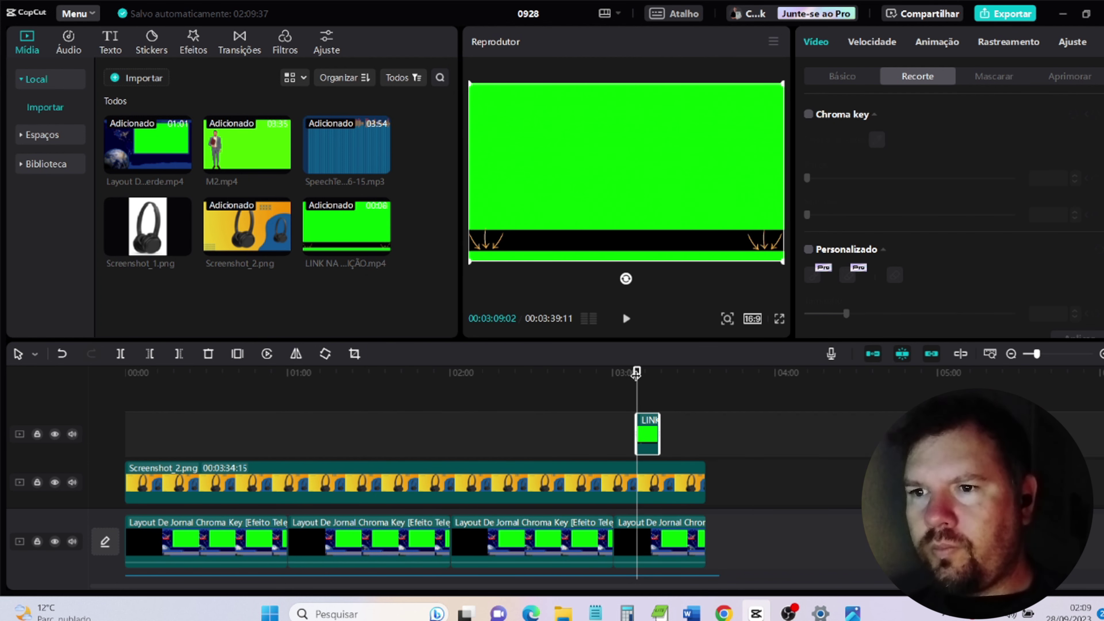
Step: Key out the green background of LINK NA DESCRIÇÃO.mp4 with Chroma key, setting Força to 65 and Sombra to 63
left_click_drag(637, 371, 645, 380)
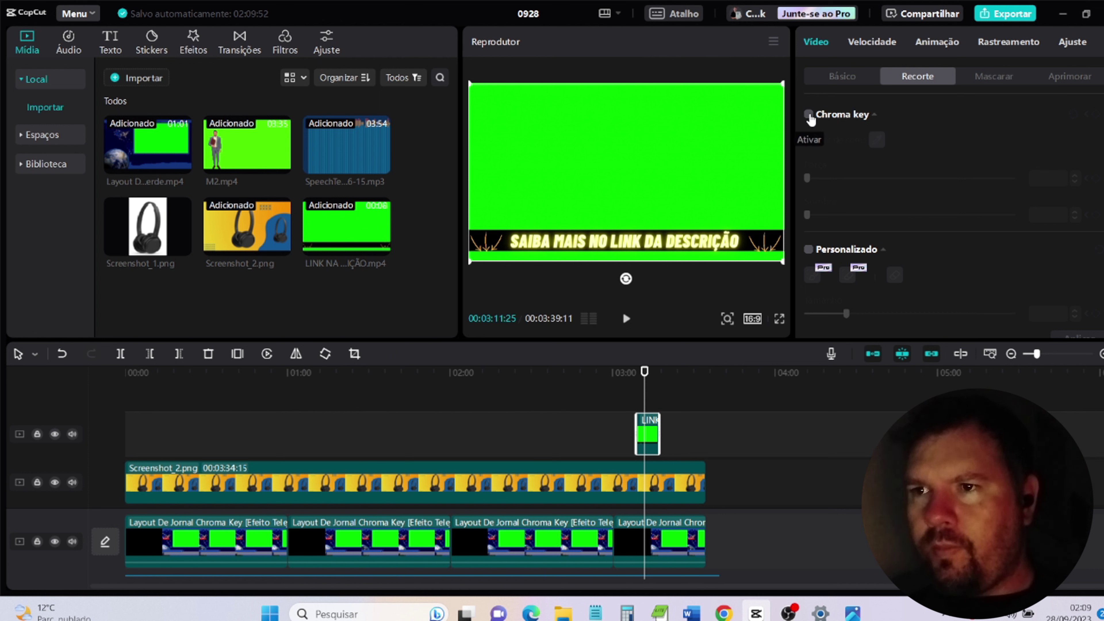
left_click(808, 115)
left_click(877, 139)
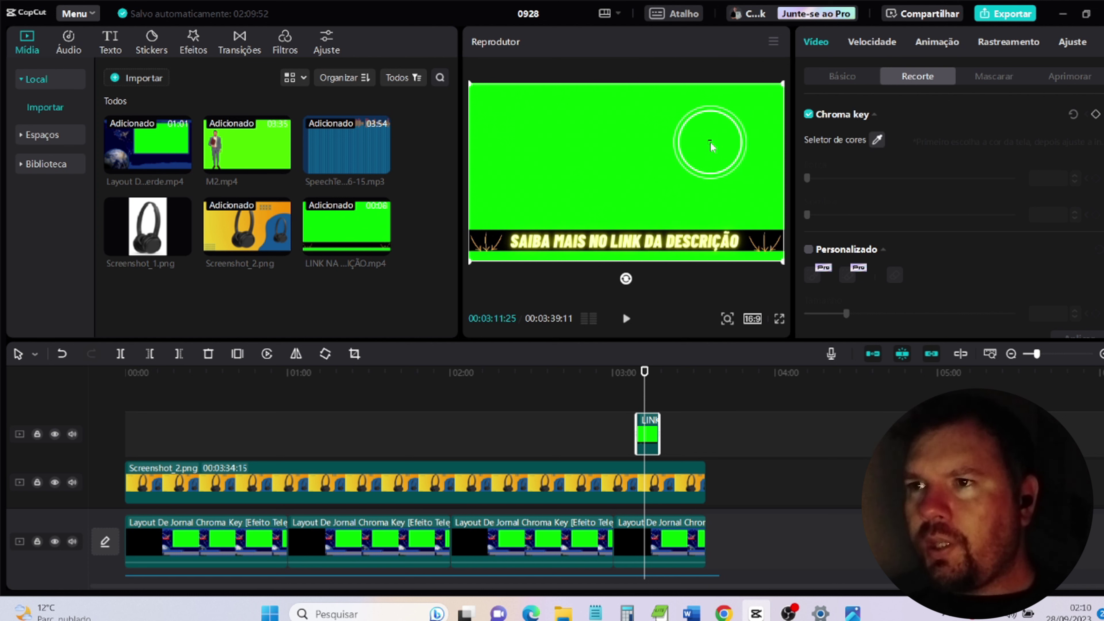
left_click(711, 147)
left_click_drag(808, 178, 915, 183)
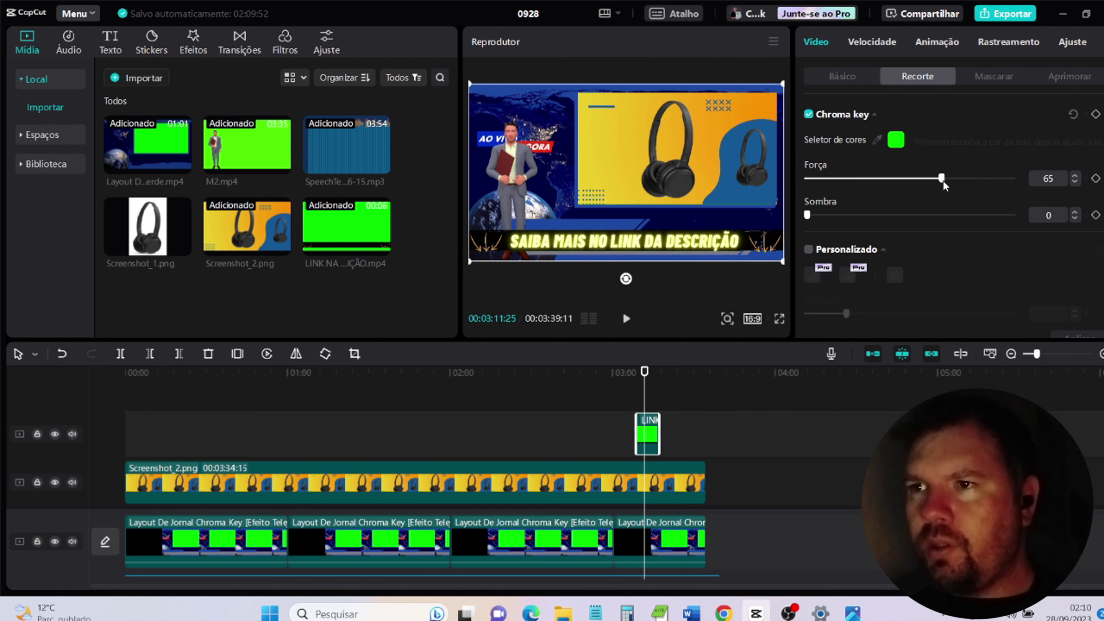
left_click_drag(809, 216, 936, 216)
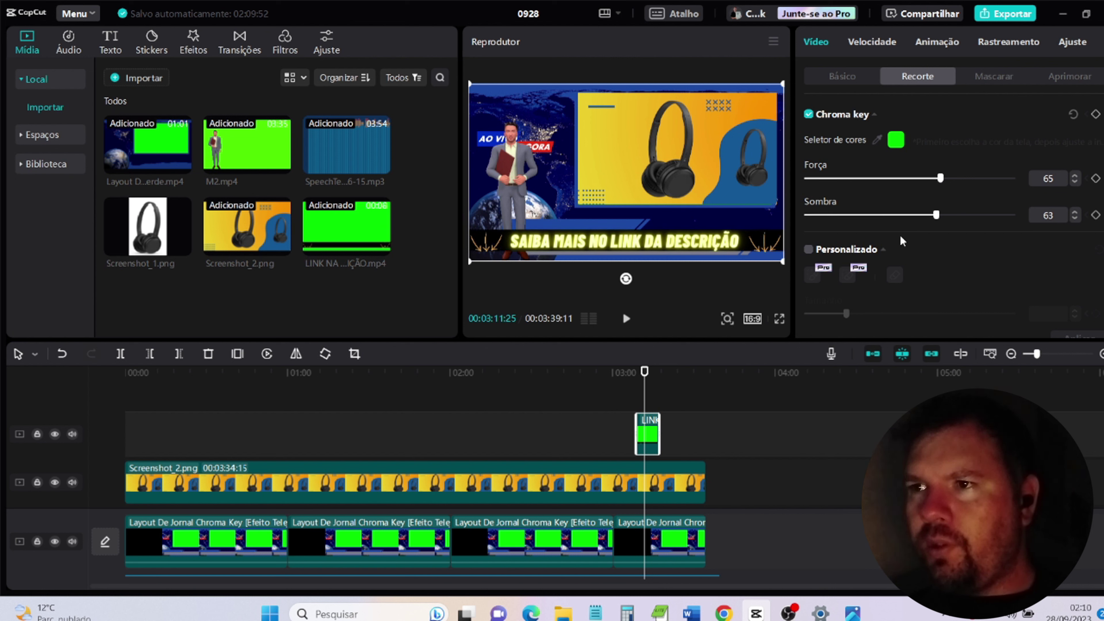
Step: Play the video up to 00:03:26:15 and add LINK ABAIXO DO VÍDEO.mp4 from File Explorer there, above Screenshot_2.png
left_click(615, 402)
left_click(624, 325)
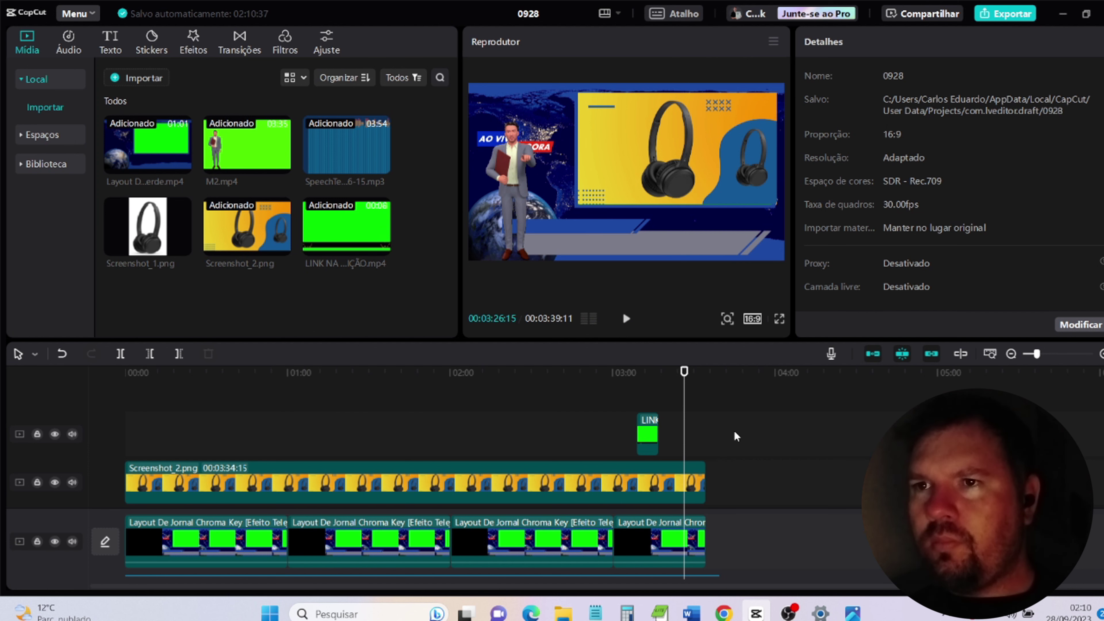
left_click(564, 614)
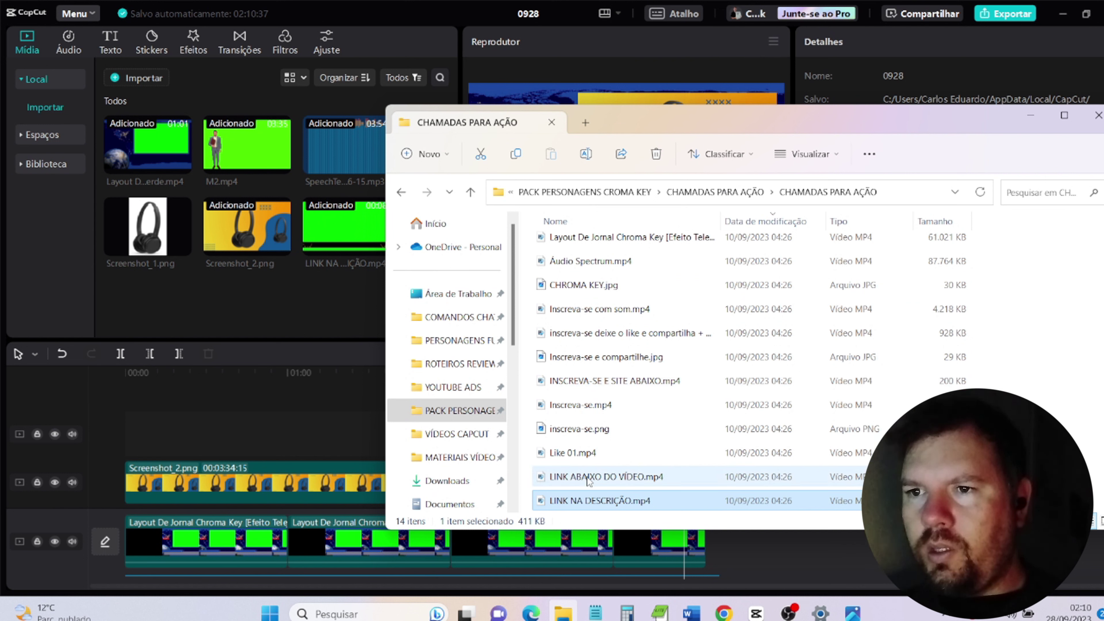
left_click_drag(589, 480, 830, 565)
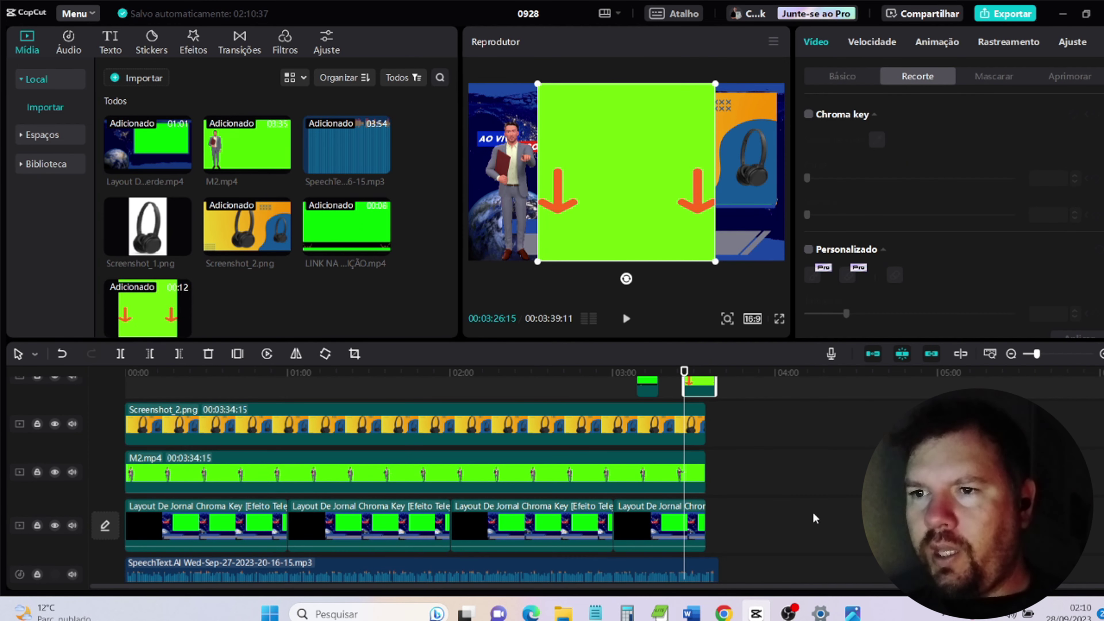
Step: Key out the green background of LINK ABAIXO DO VÍDEO.mp4 with Chroma key, setting both Força and Sombra to 75
left_click(695, 373)
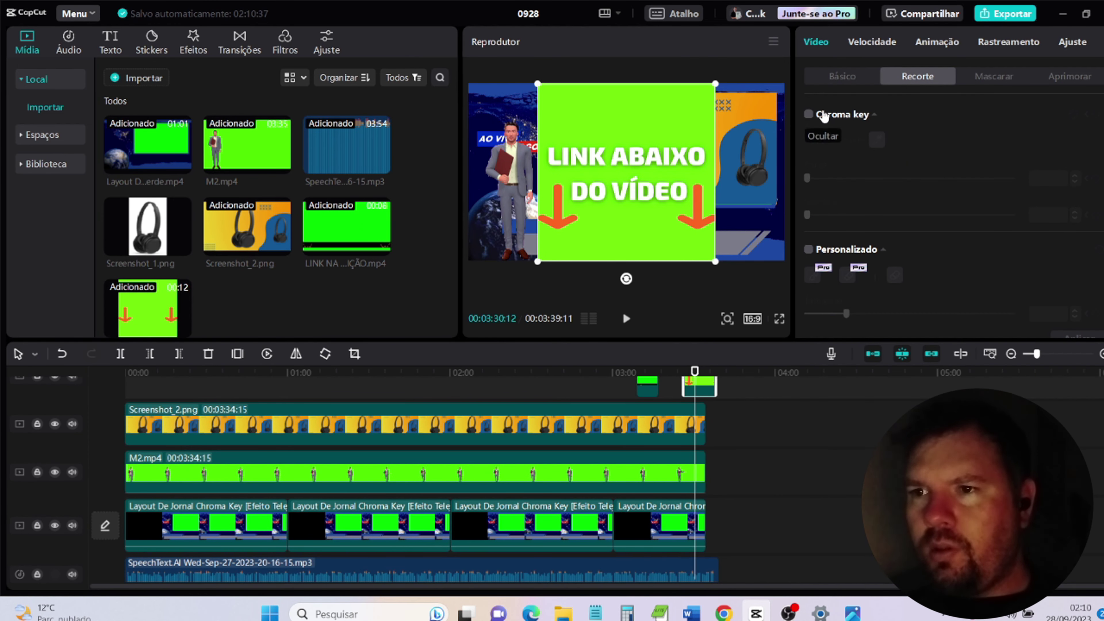
left_click(809, 114)
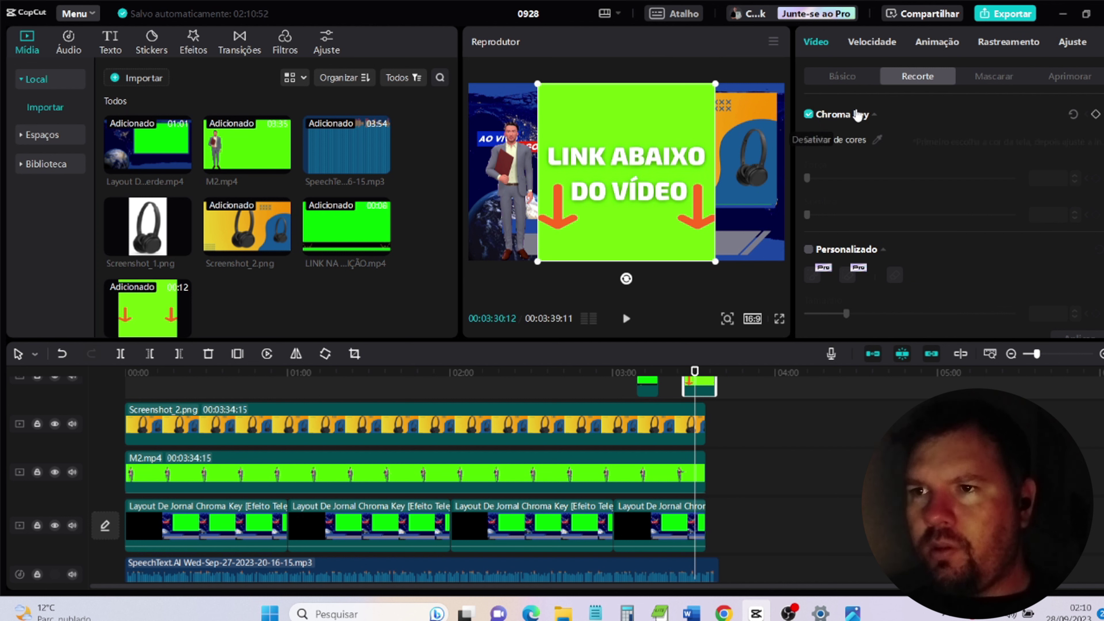
left_click(877, 140)
left_click(668, 129)
left_click_drag(808, 181, 953, 190)
left_click_drag(807, 214, 961, 220)
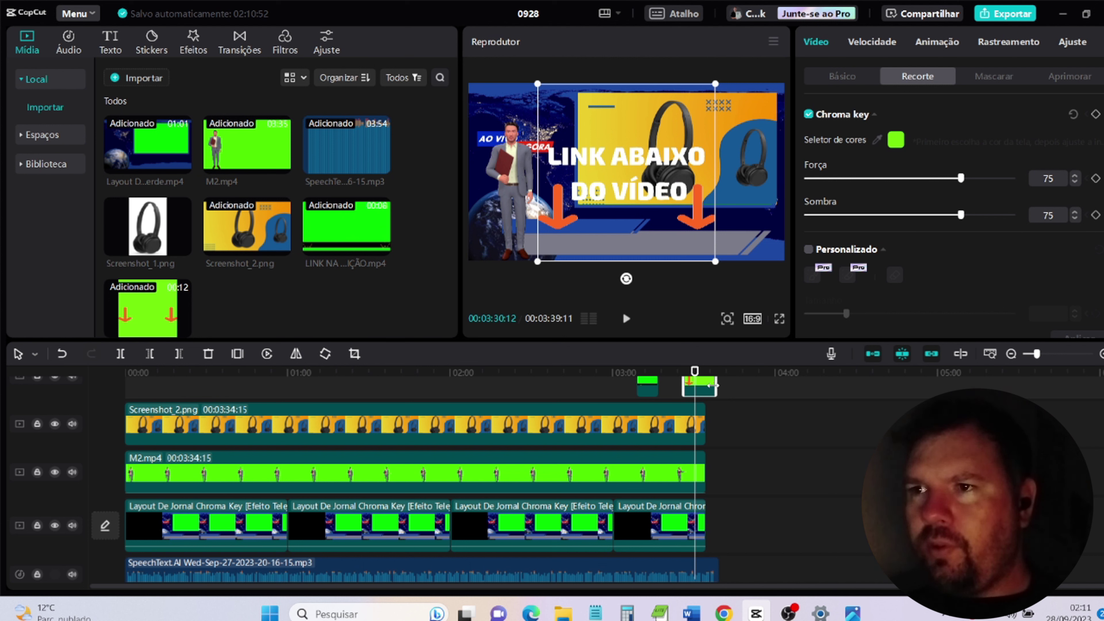
Step: Extend Screenshot_2.png and the last news layout clip to 00:03:39:11, matching the end of the narration
left_click_drag(698, 370, 705, 382)
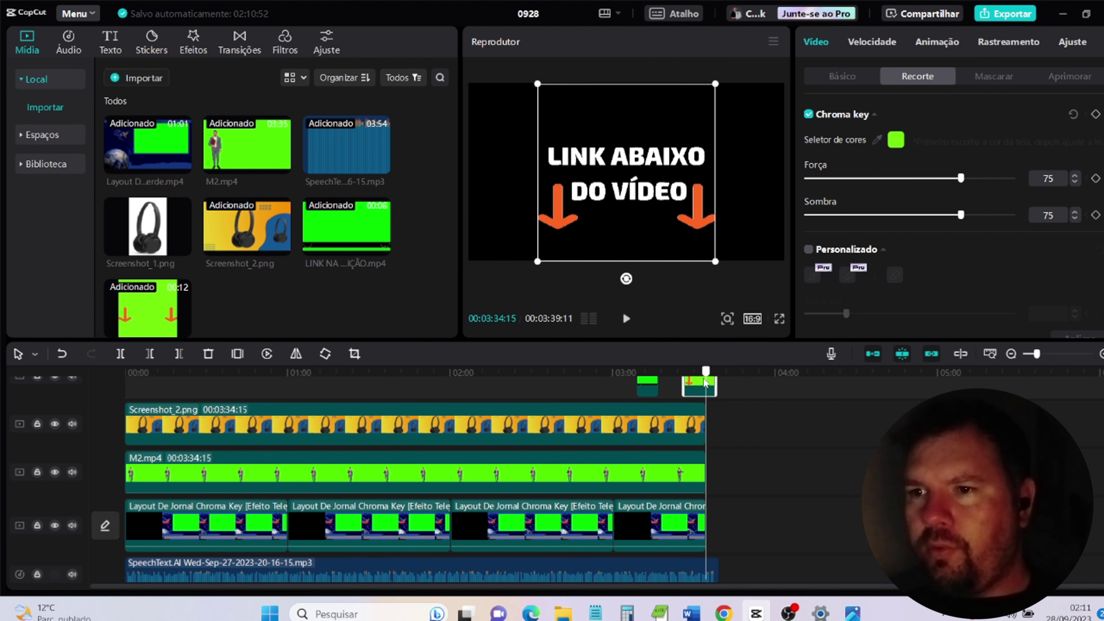
left_click(706, 386)
left_click(715, 390)
left_click(700, 390)
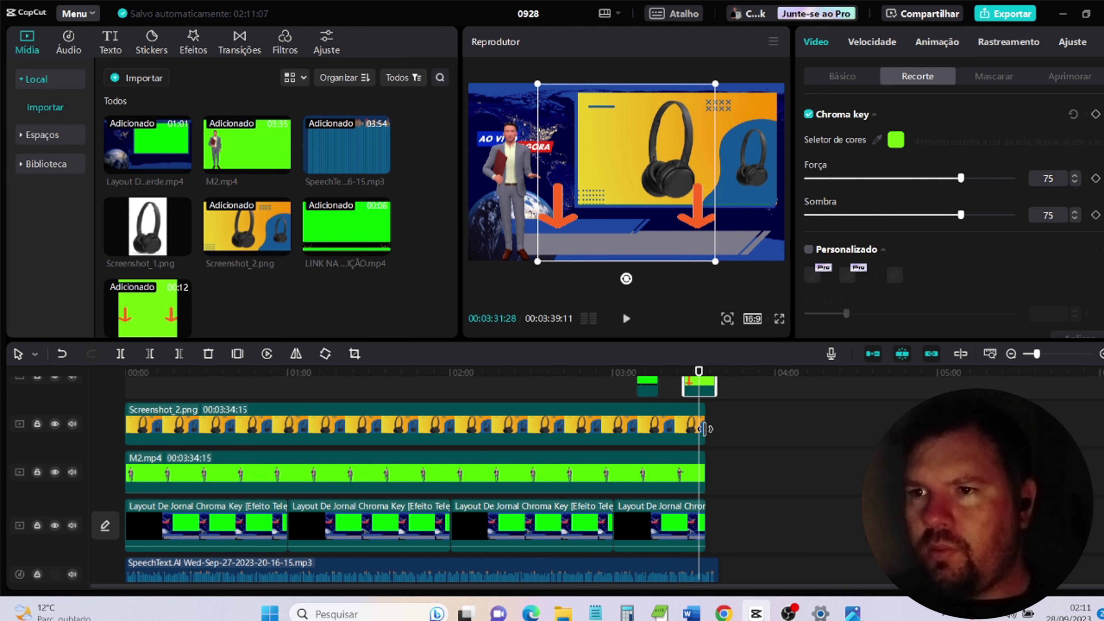
left_click_drag(705, 431, 720, 432)
left_click(701, 472)
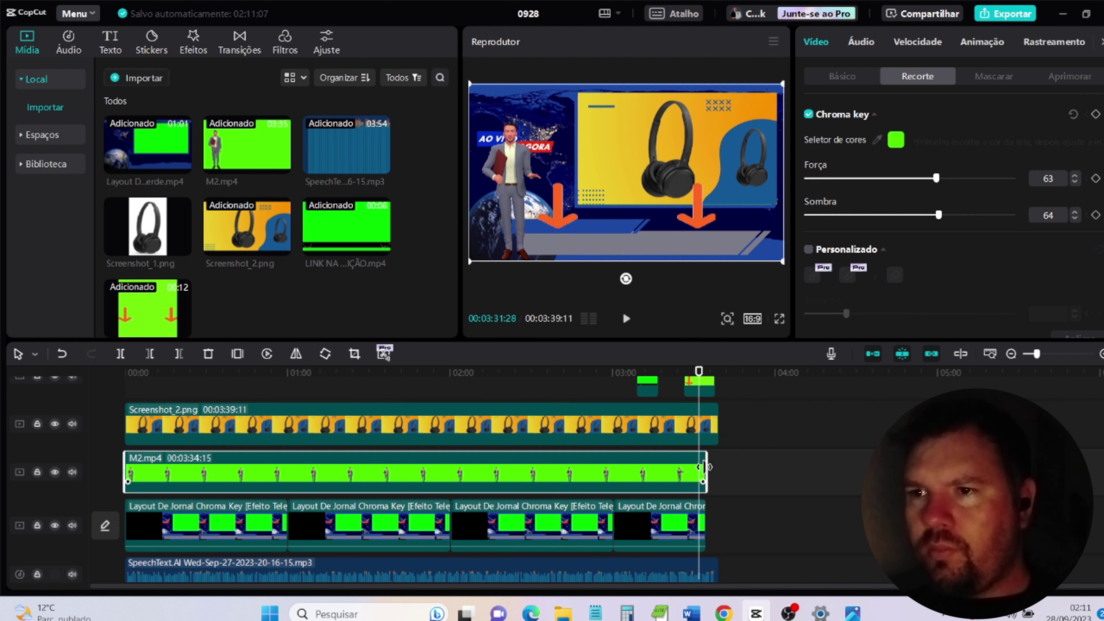
left_click_drag(705, 522, 715, 523)
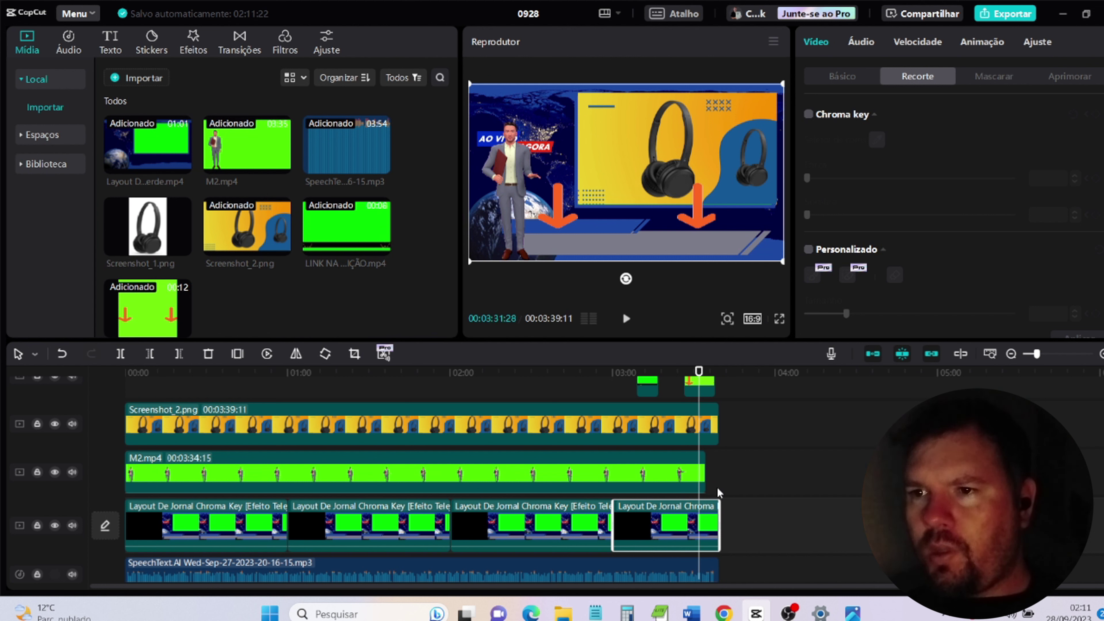
Step: Copy the M2.mp4 presenter clip and paste it on the same track at 00:03:34:15, directly after the original
left_click(677, 474)
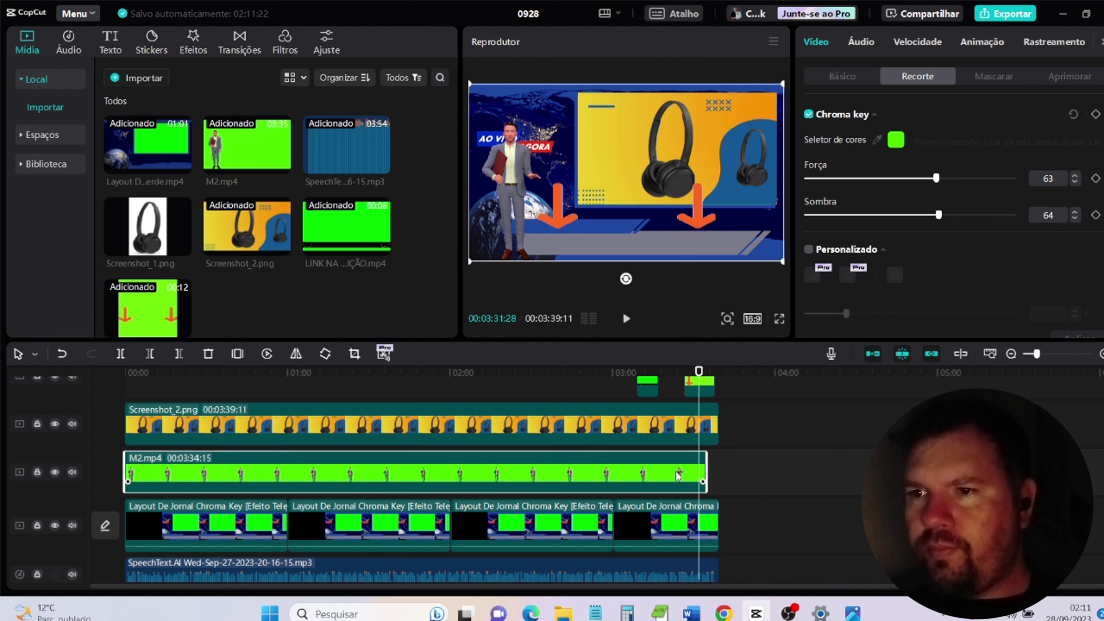
right_click(672, 469)
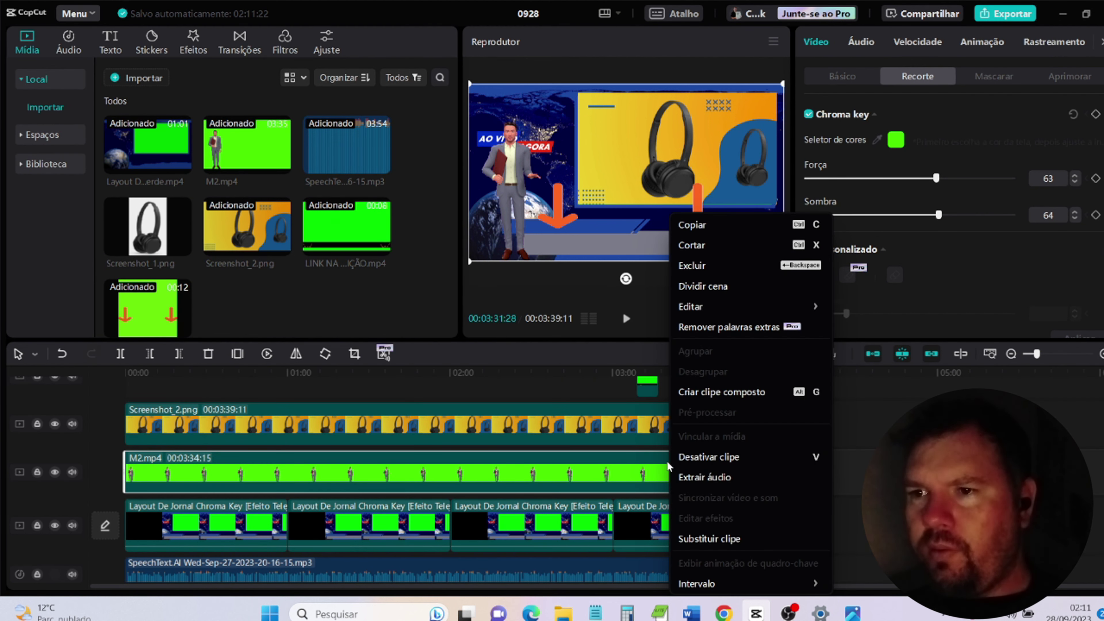
left_click(693, 225)
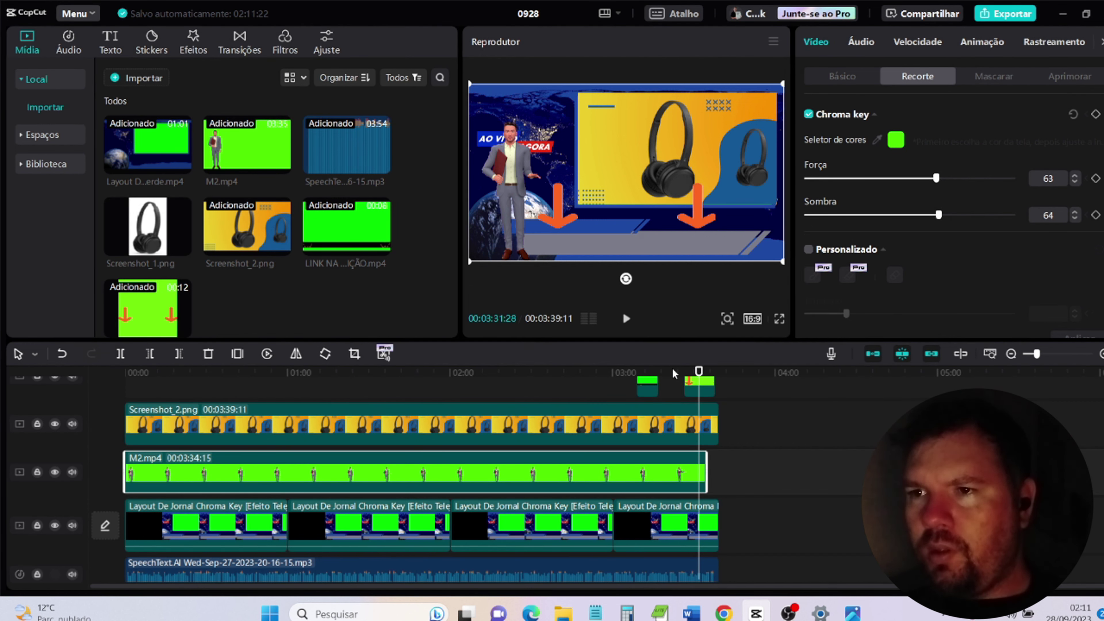
left_click(686, 376)
left_click_drag(686, 377, 706, 377)
right_click(729, 465)
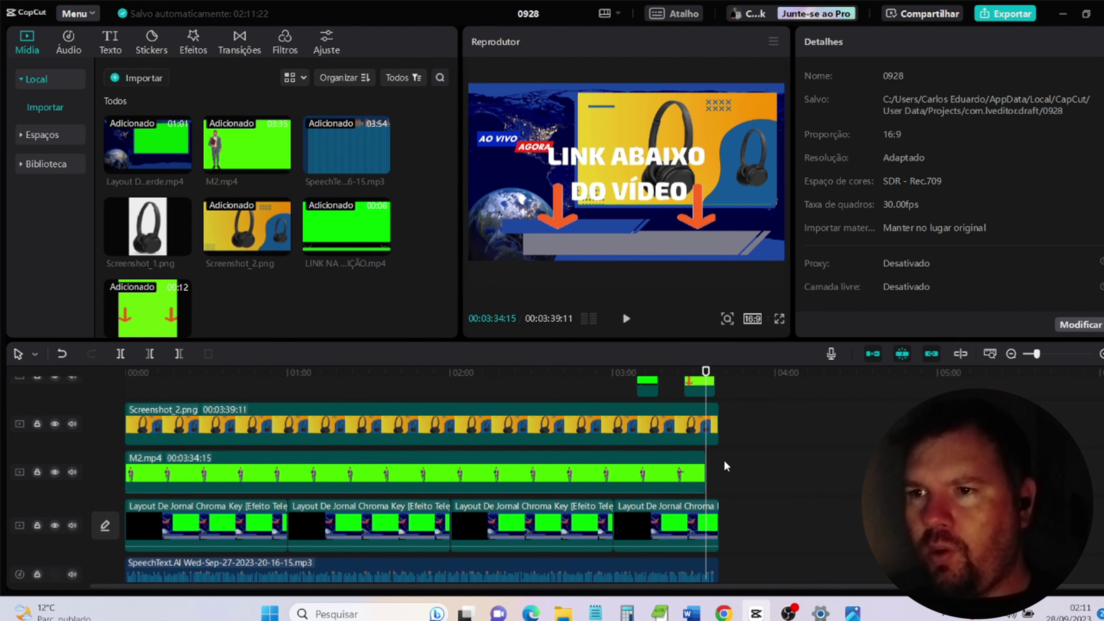
left_click(744, 473)
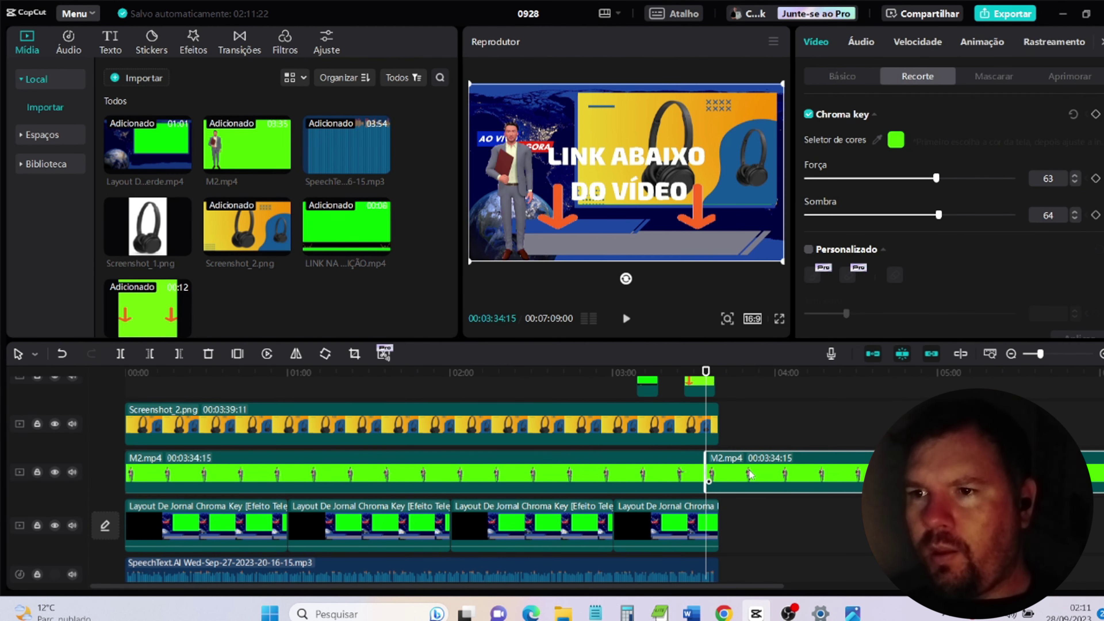
Step: Split the pasted M2.mp4 clip at 00:03:39:11 and delete the part beyond that point
left_click(720, 374)
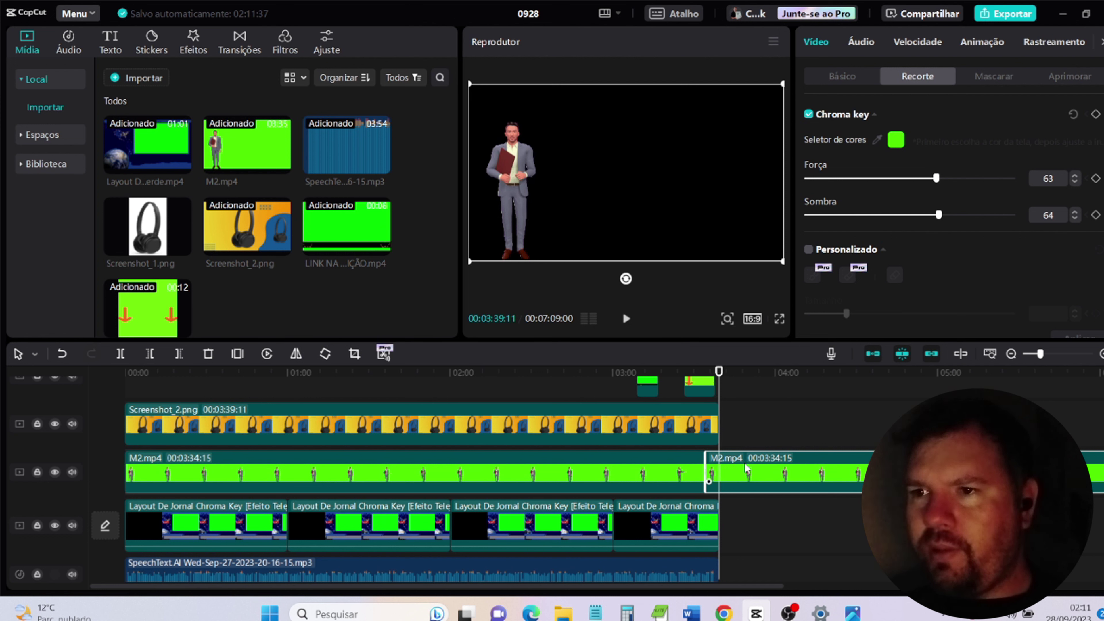
key("ctrl+b")
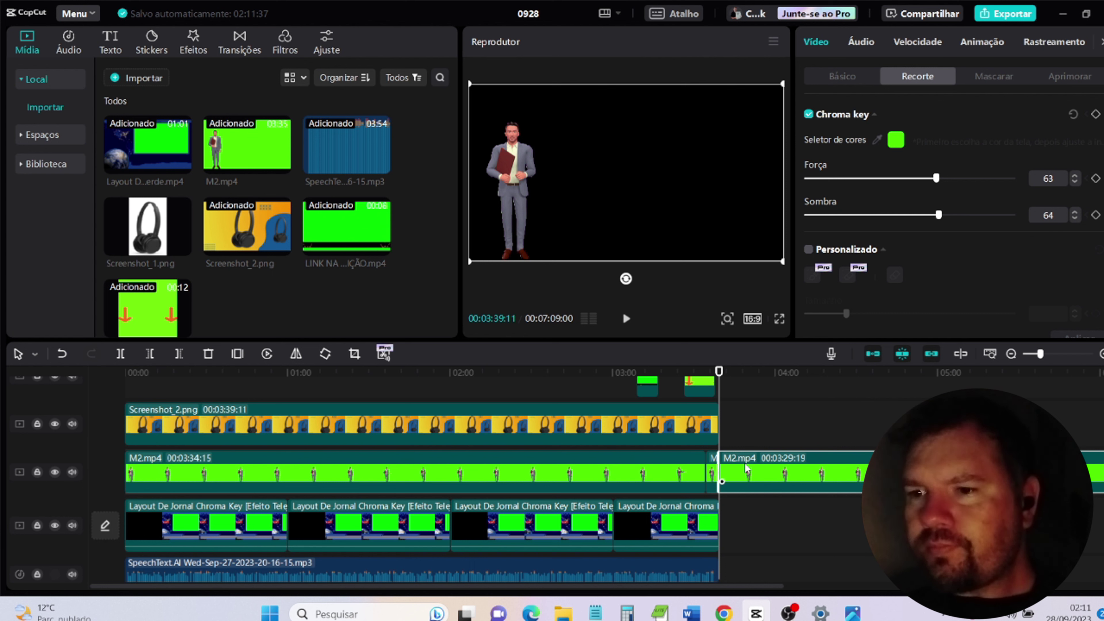
key("Delete")
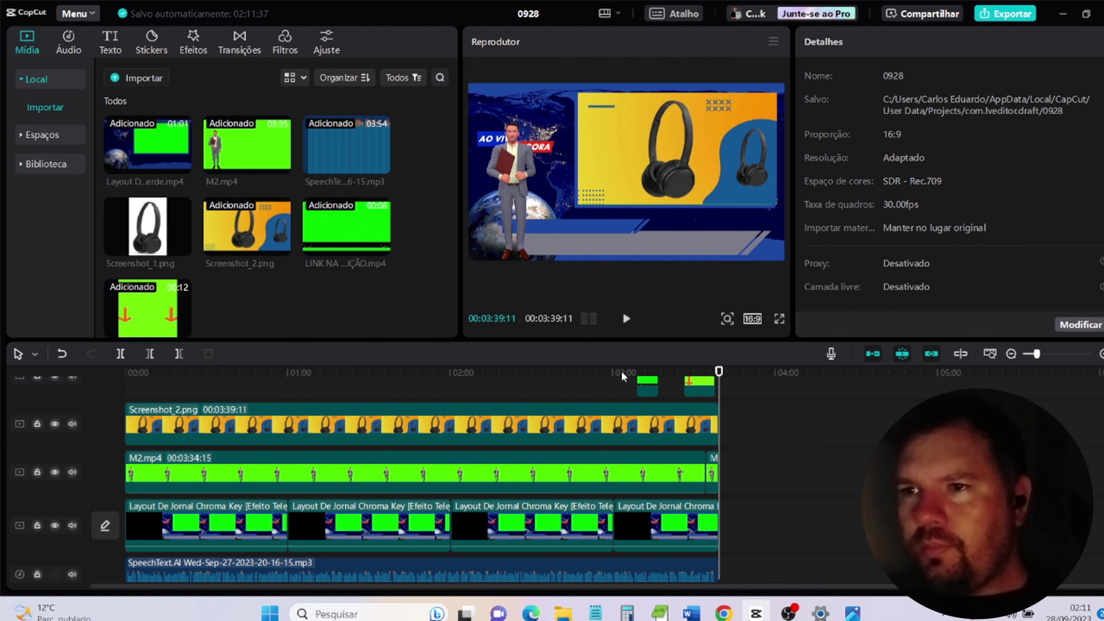
Step: Play back the closing section of the video from shortly before the LINK NA DESCRIÇÃO.mp4 clip
left_click(621, 375)
left_click(626, 318)
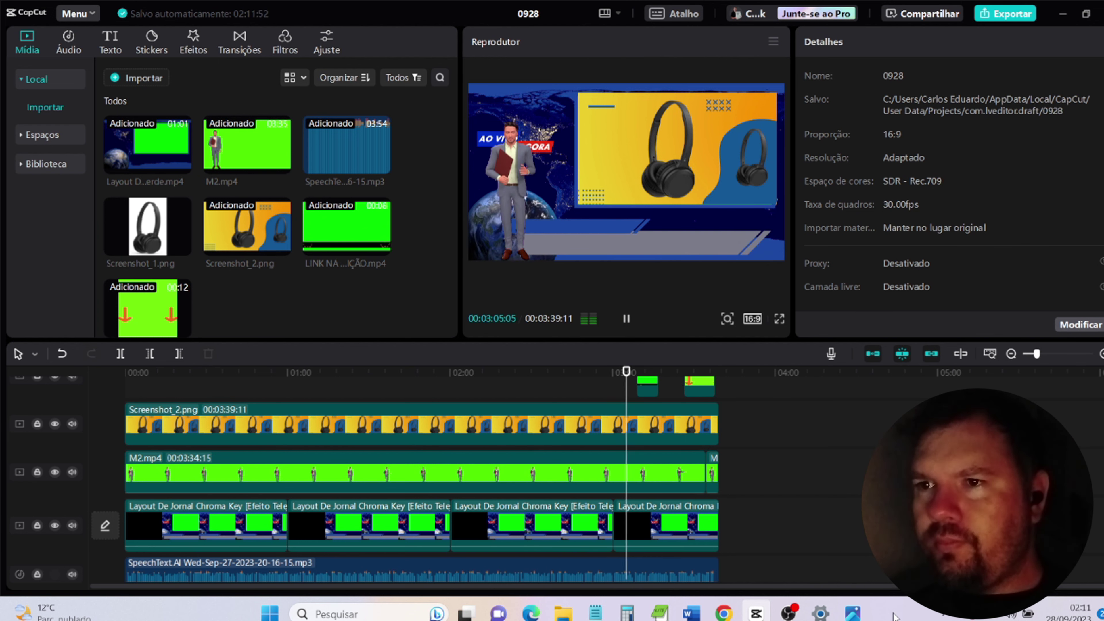